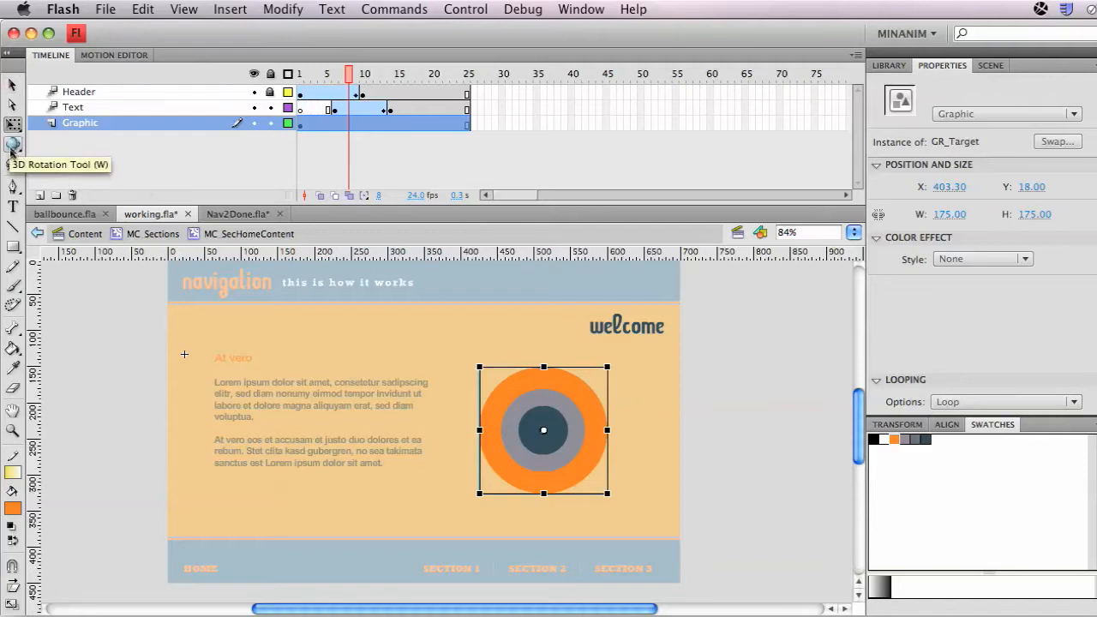
Move the Graphic layer's first keyframe to frame 13 so the target graphic starts there.
click(12, 149)
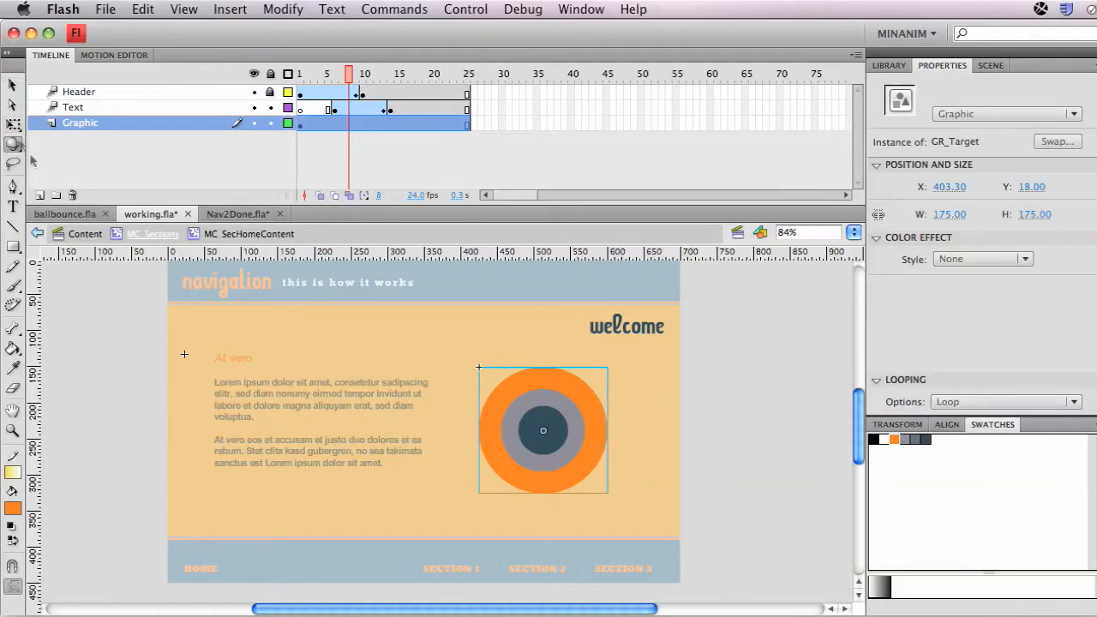
click(12, 86)
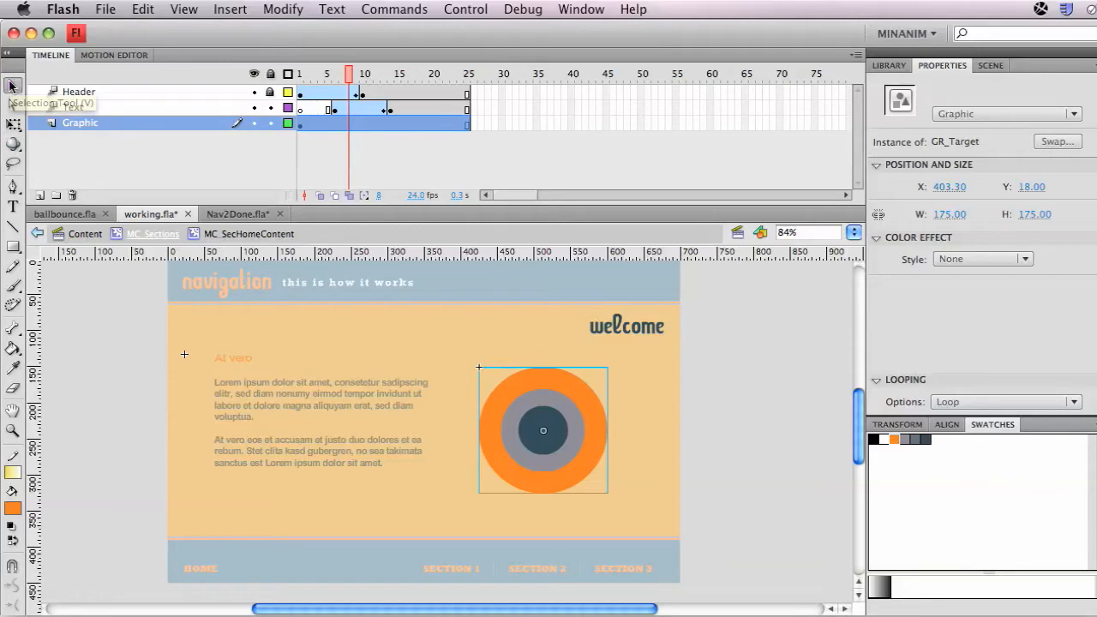
click(300, 124)
drag(304, 127, 385, 126)
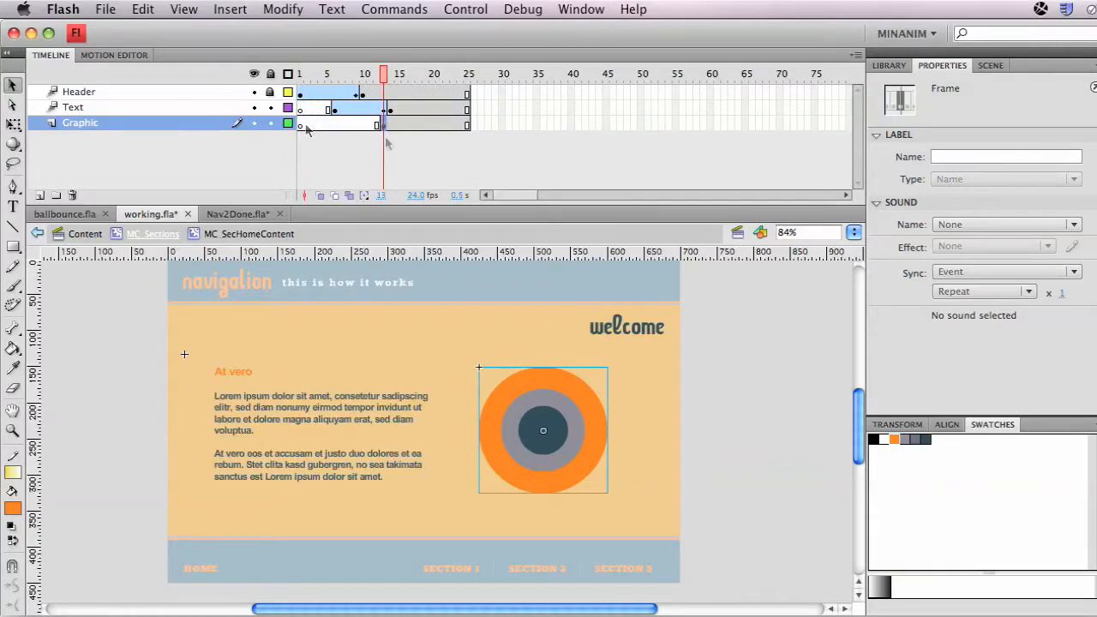
key(super+z)
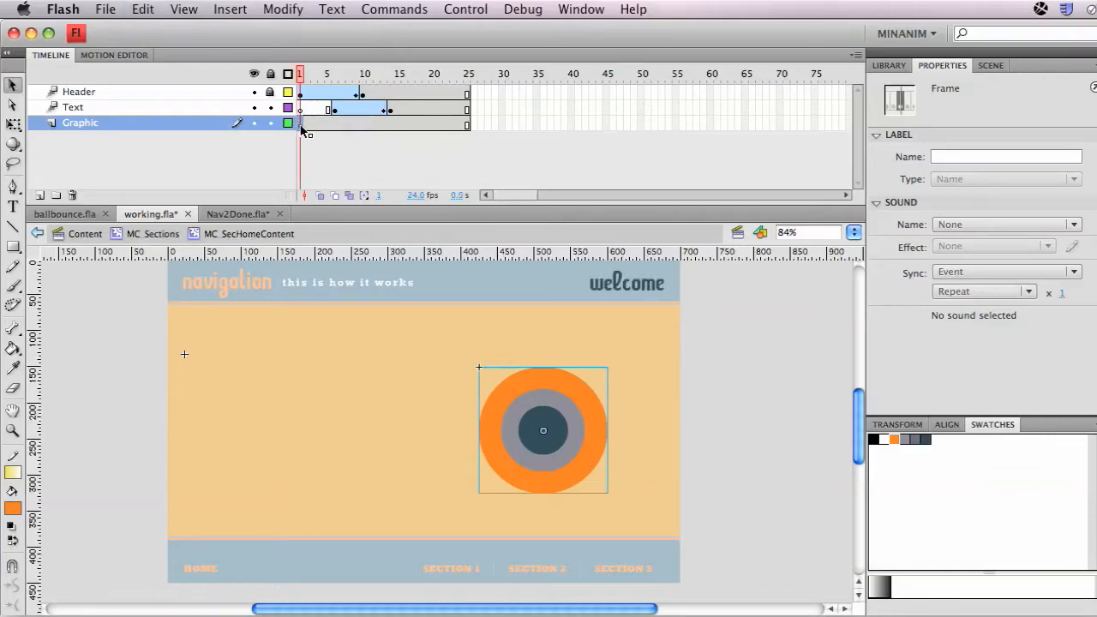
drag(301, 128, 385, 129)
Insert a keyframe at frame 22 on the Graphic layer.
drag(384, 75, 445, 77)
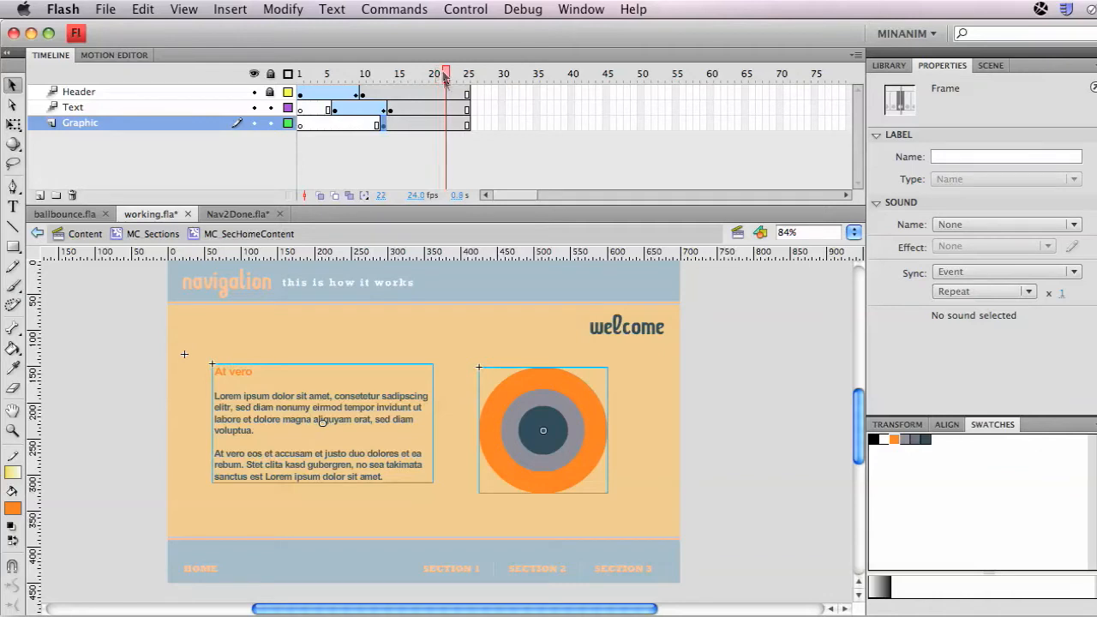
click(445, 125)
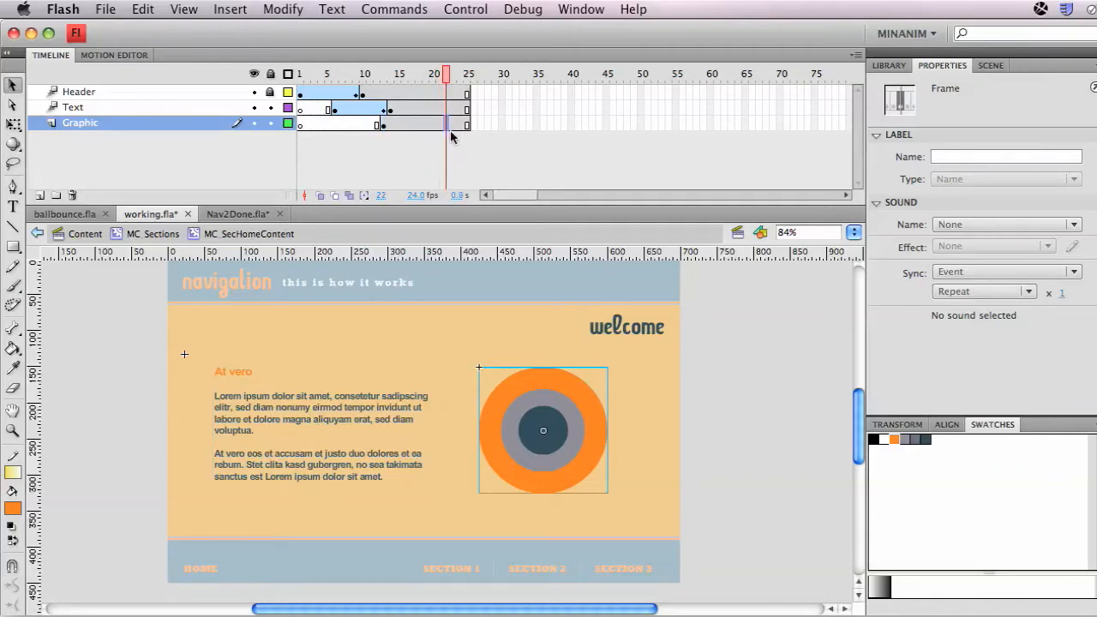
key(F6)
Create a motion tween on the Graphic layer's span between the keyframes at frames 13 and 22.
click(412, 125)
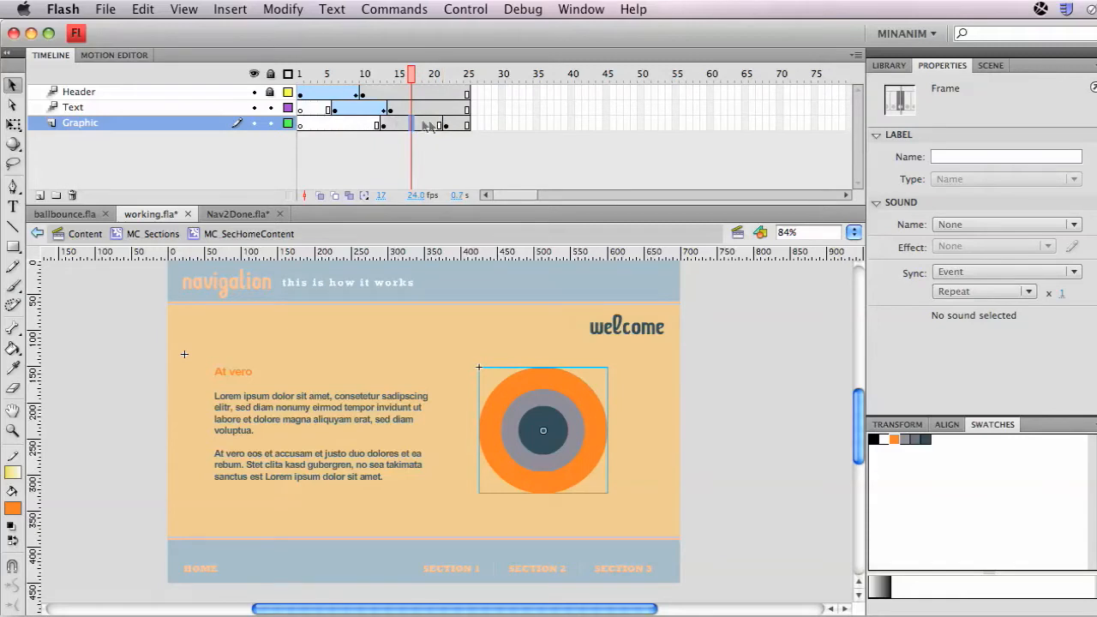
click(406, 128)
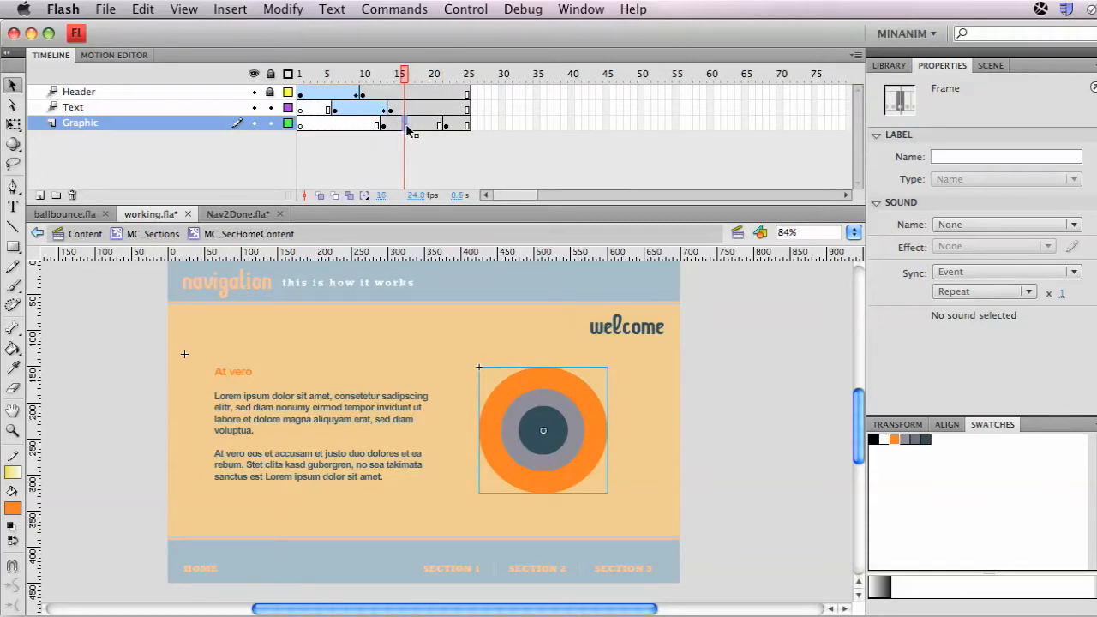
right_click(408, 130)
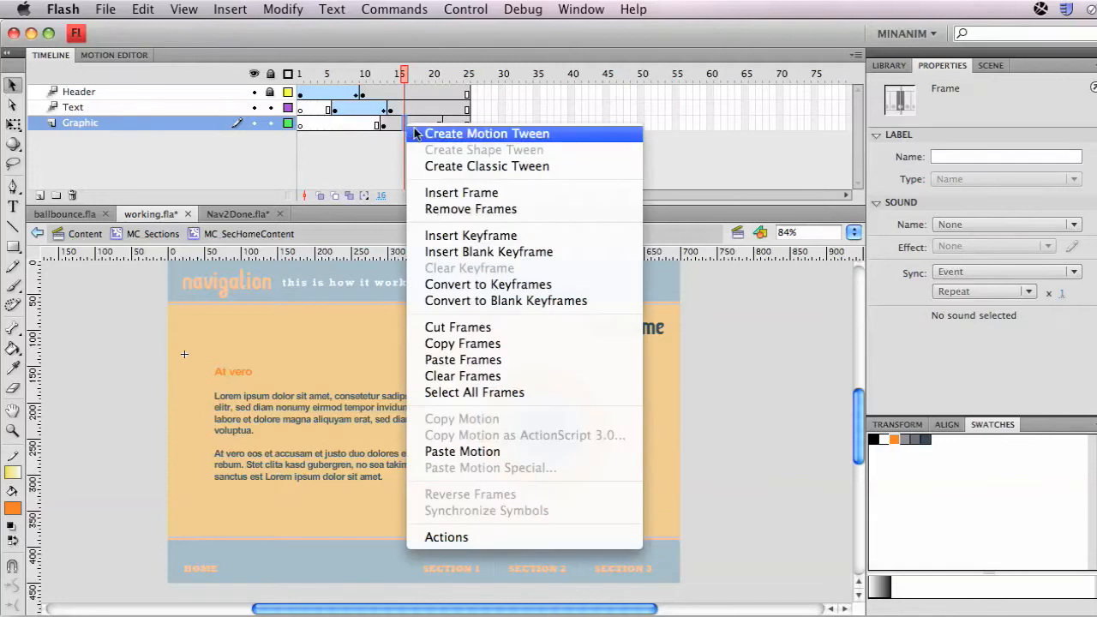
click(415, 134)
Change the target instance in the tween's last frame, frame 21, from Graphic to Movie Clip behavior for 3D rotation.
drag(404, 75, 437, 75)
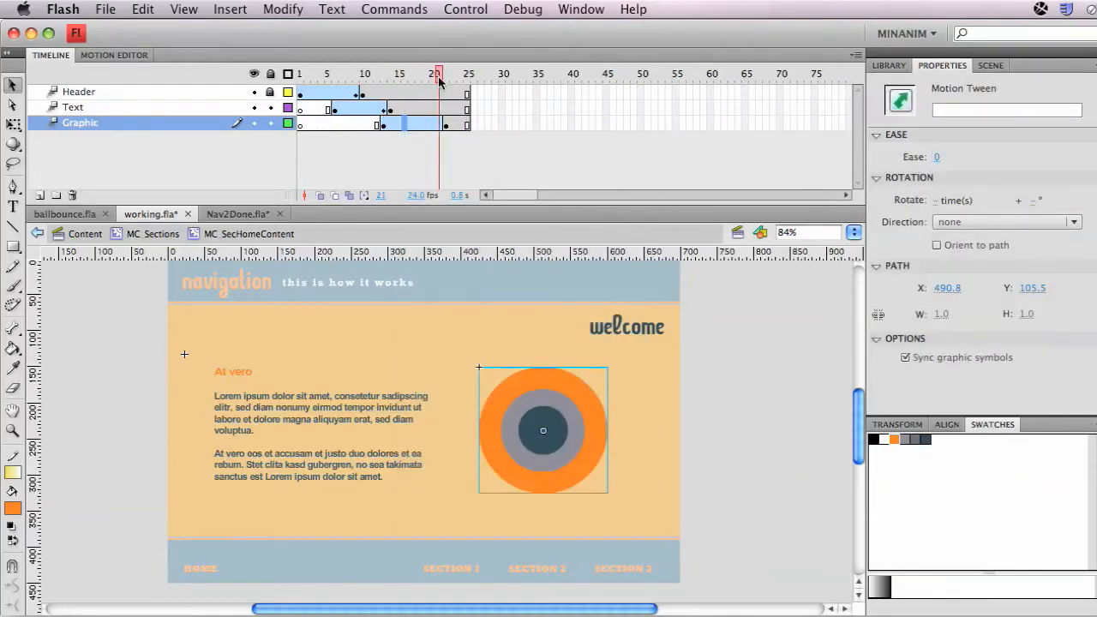
mouse_move(442, 82)
mouse_down()
mouse_move(392, 75)
mouse_move(438, 77)
mouse_up()
click(438, 126)
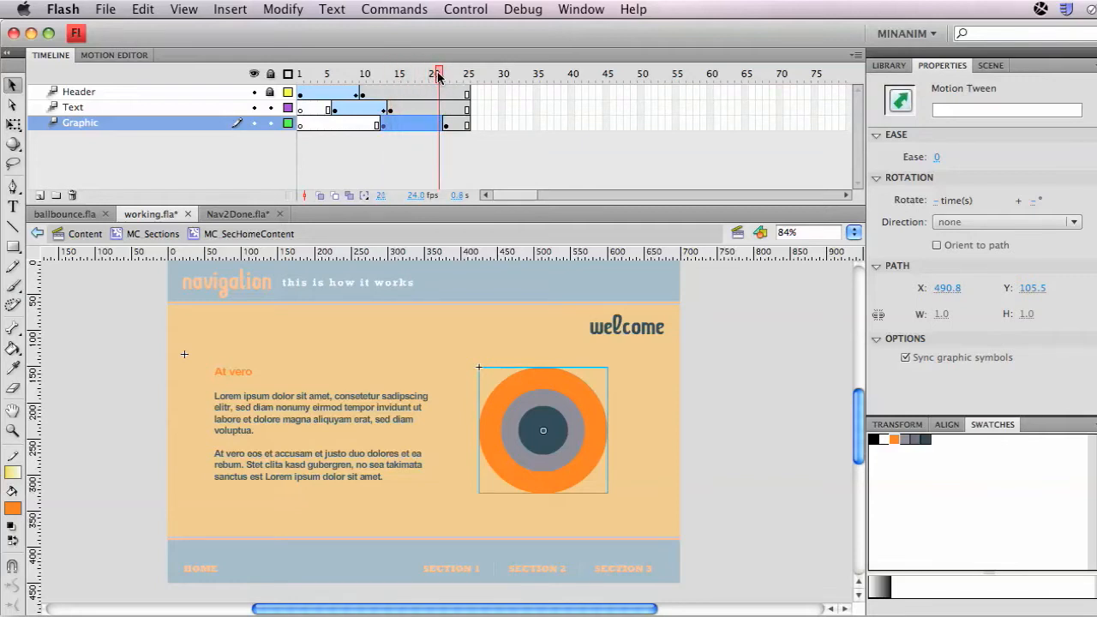
click(538, 375)
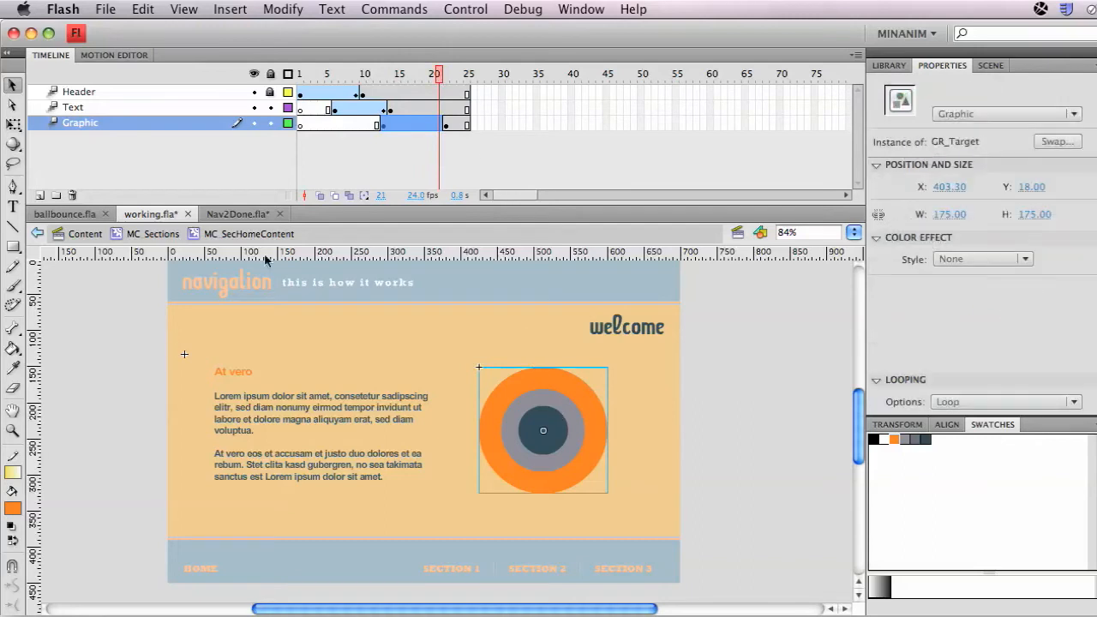
key(w)
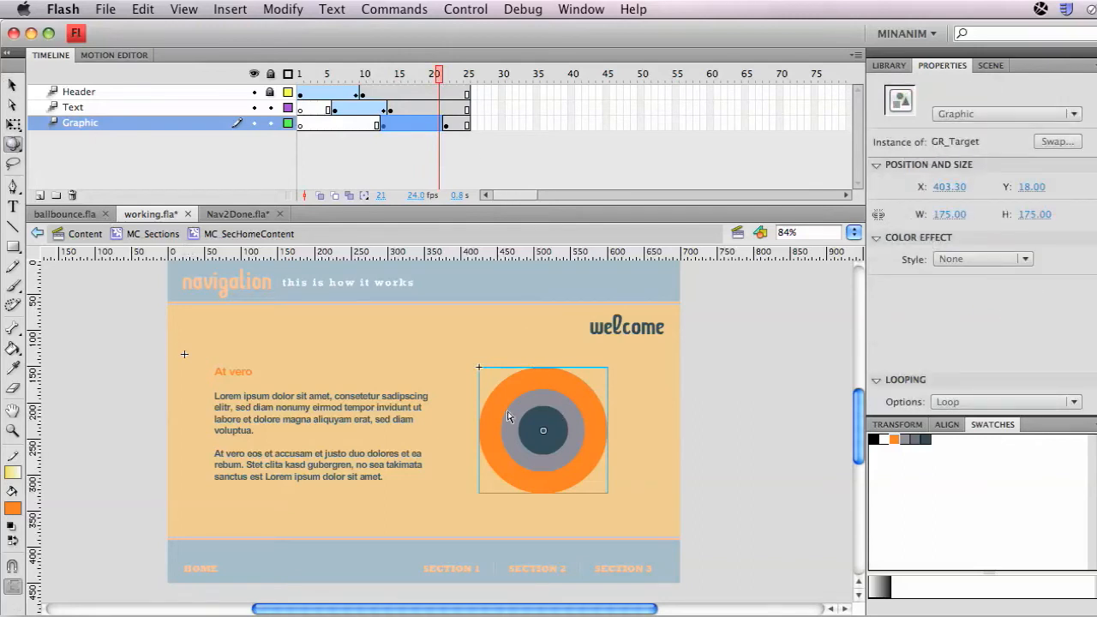
click(12, 143)
click(67, 148)
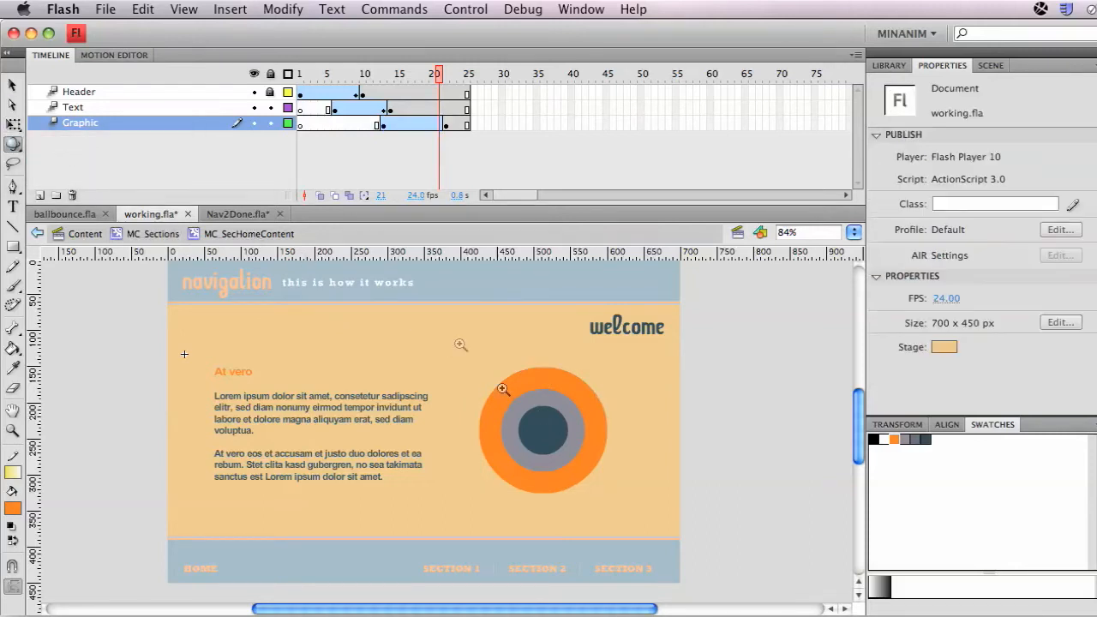
drag(454, 337, 545, 417)
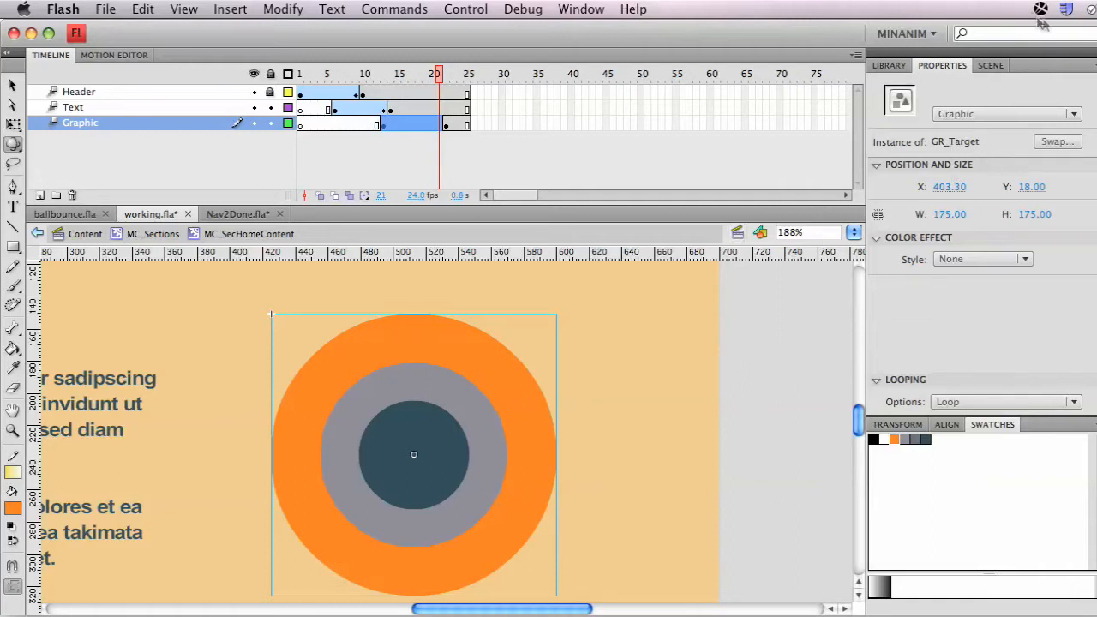
click(1064, 116)
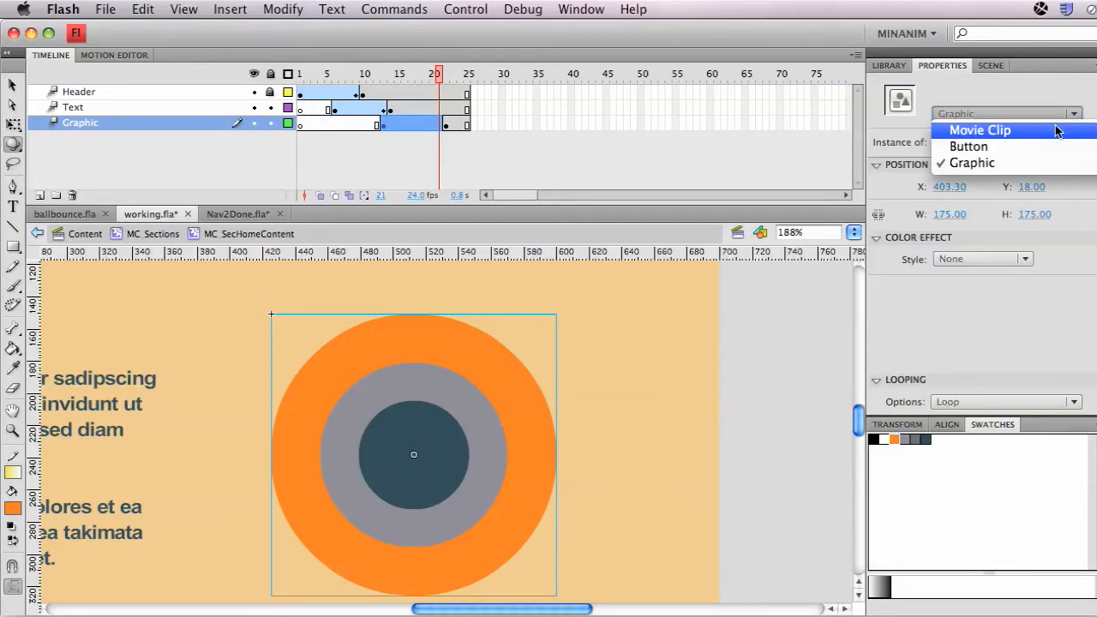
click(1059, 131)
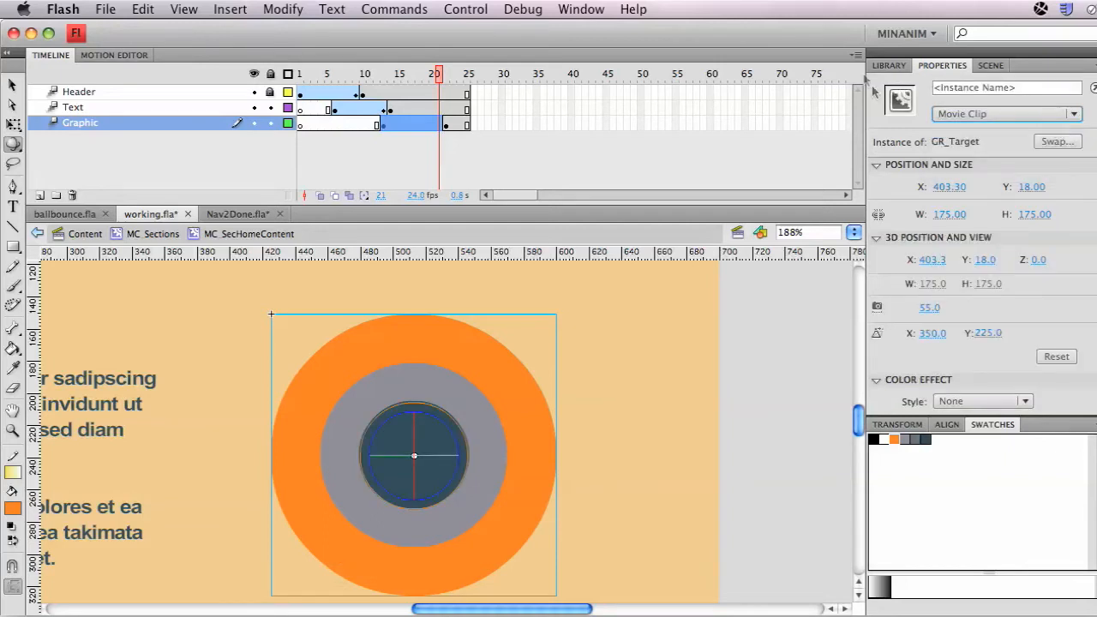
click(896, 66)
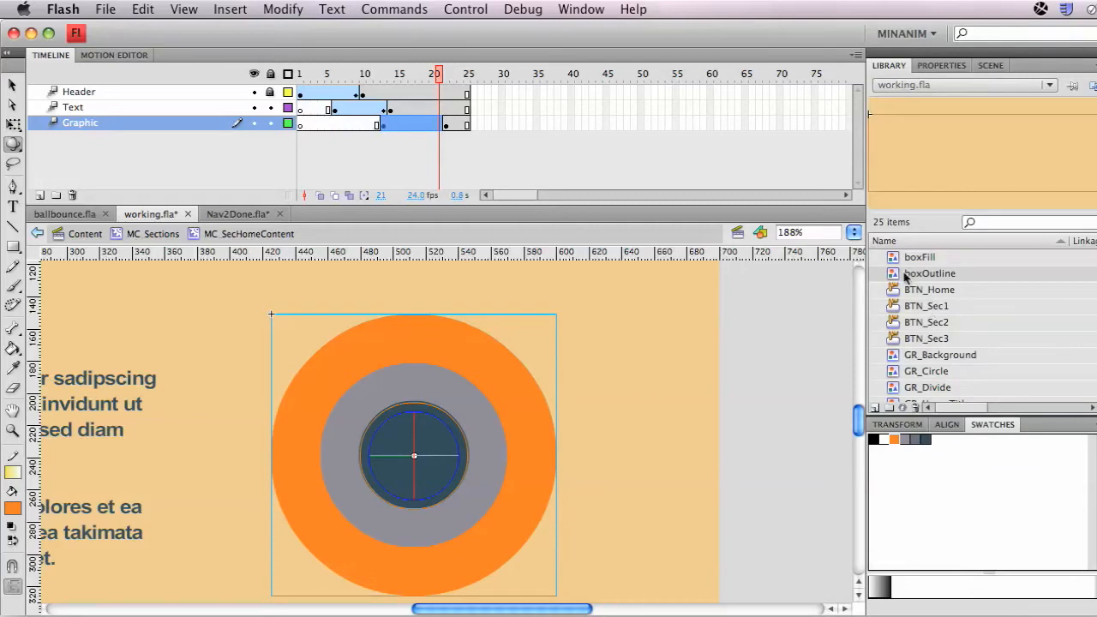
click(949, 66)
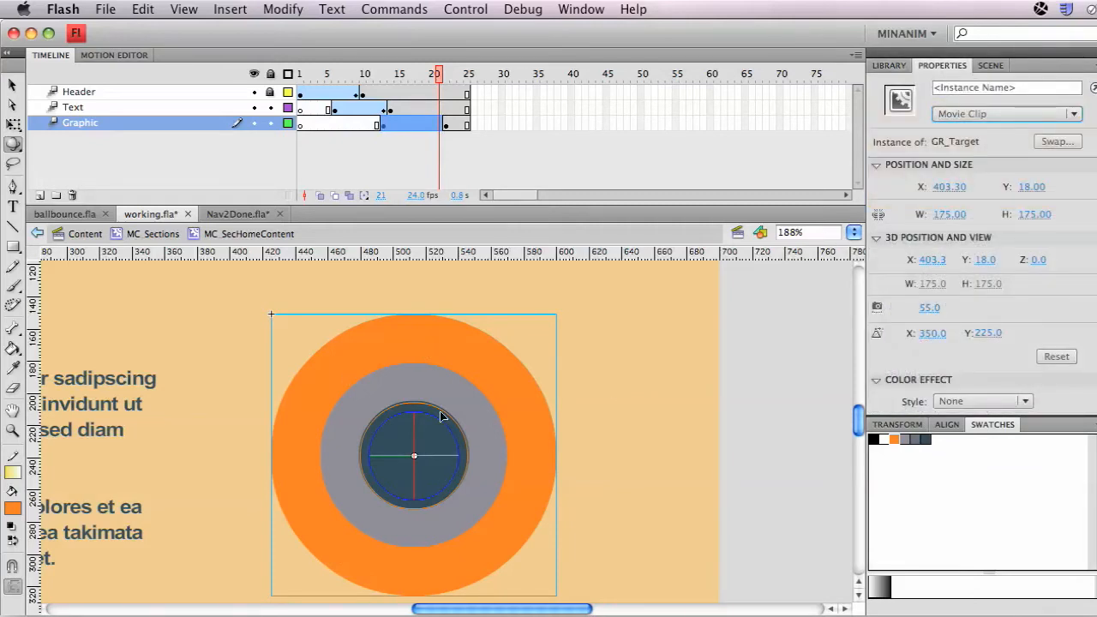
Rotate the target in 3D at frame 21 around its vertical and depth axes into a narrow, tilted ellipse.
click(13, 143)
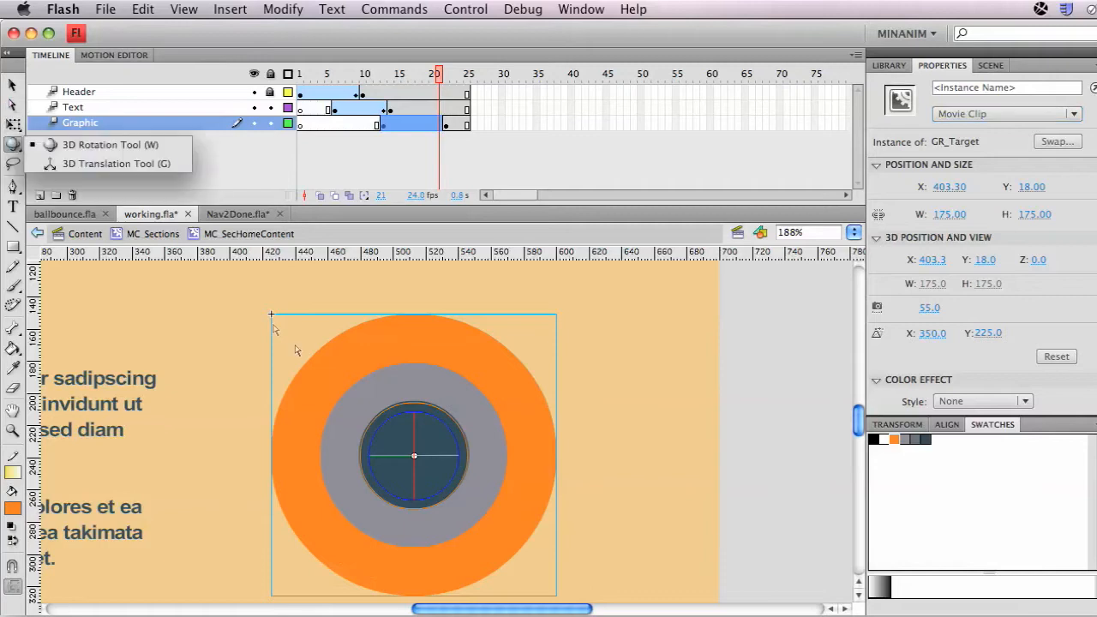
click(341, 390)
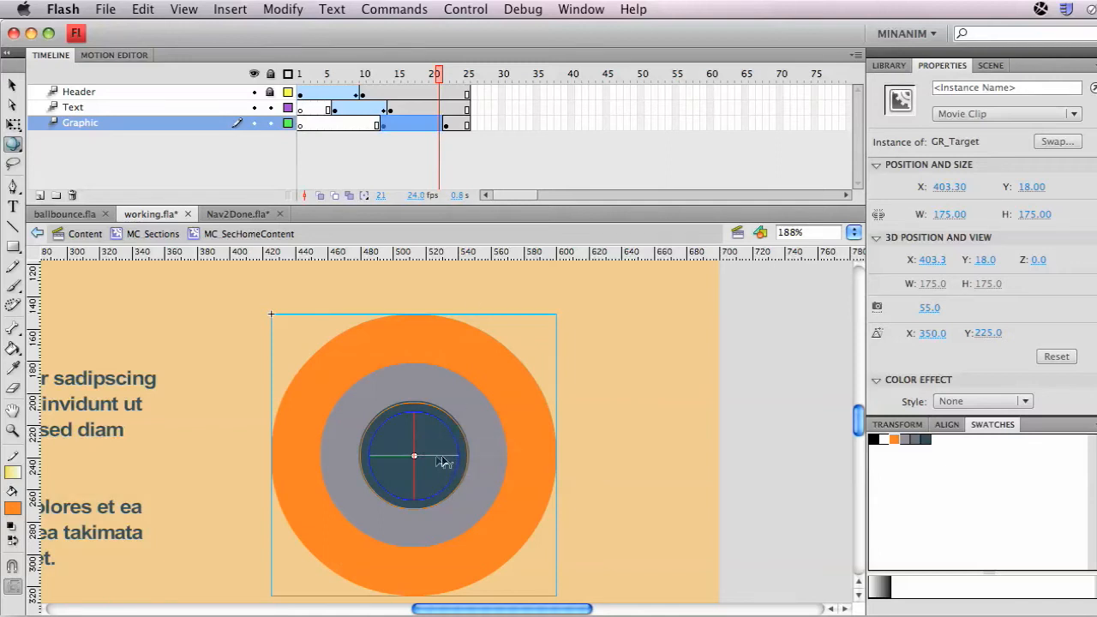
drag(443, 463, 416, 461)
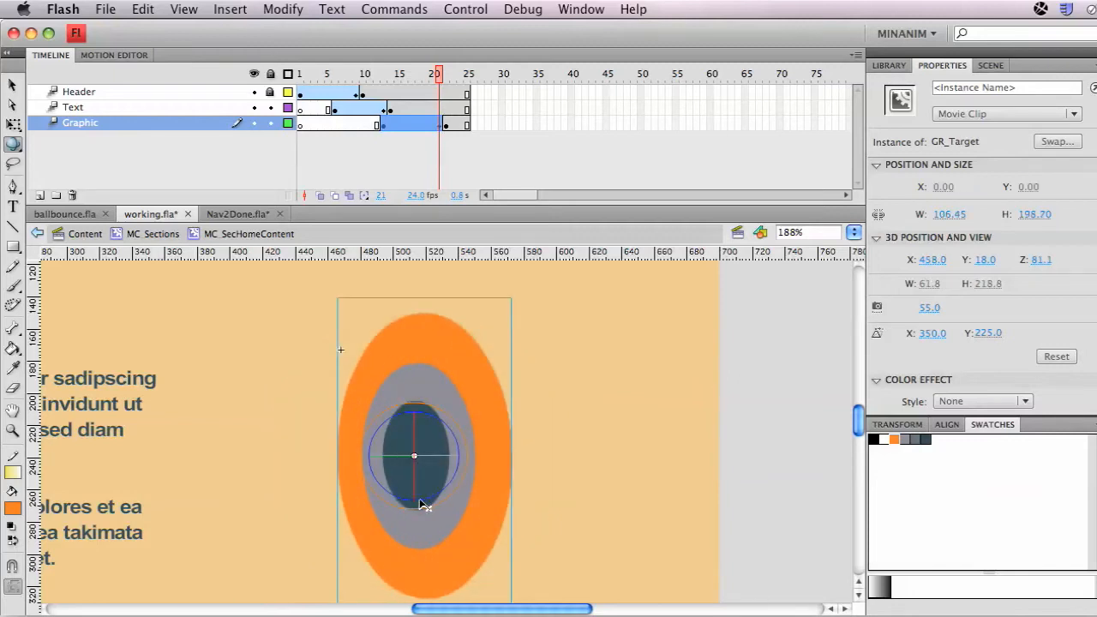
drag(420, 505, 374, 470)
Reverse the keyframes of the Graphic layer's motion tween and preview the rotation through to frame 22.
mouse_move(435, 73)
mouse_down()
mouse_move(380, 75)
mouse_move(442, 77)
mouse_up()
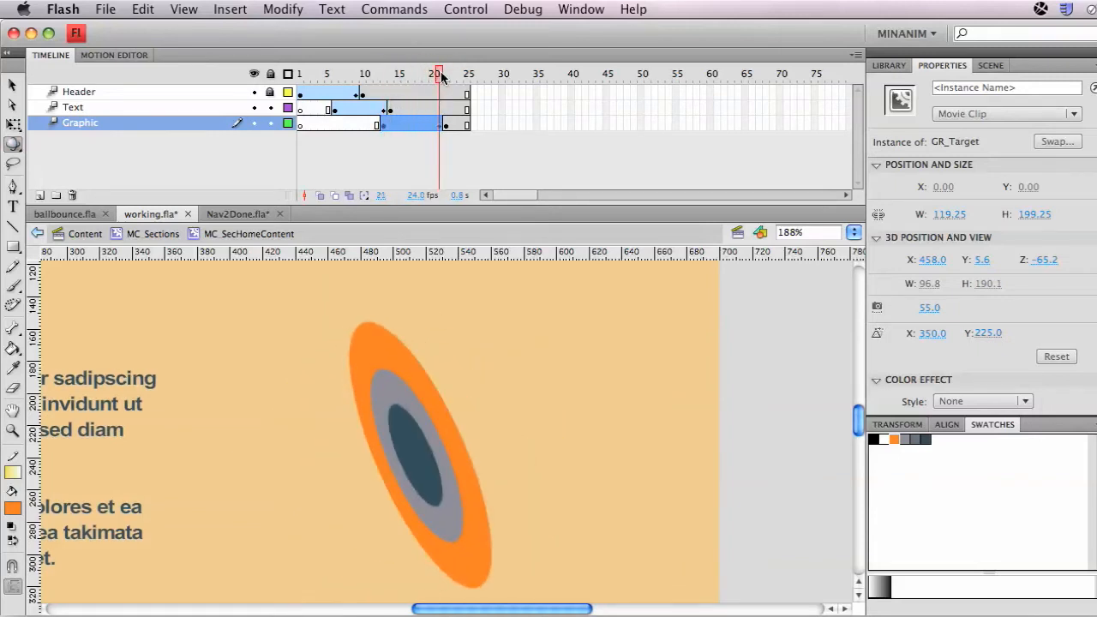
click(442, 124)
right_click(414, 126)
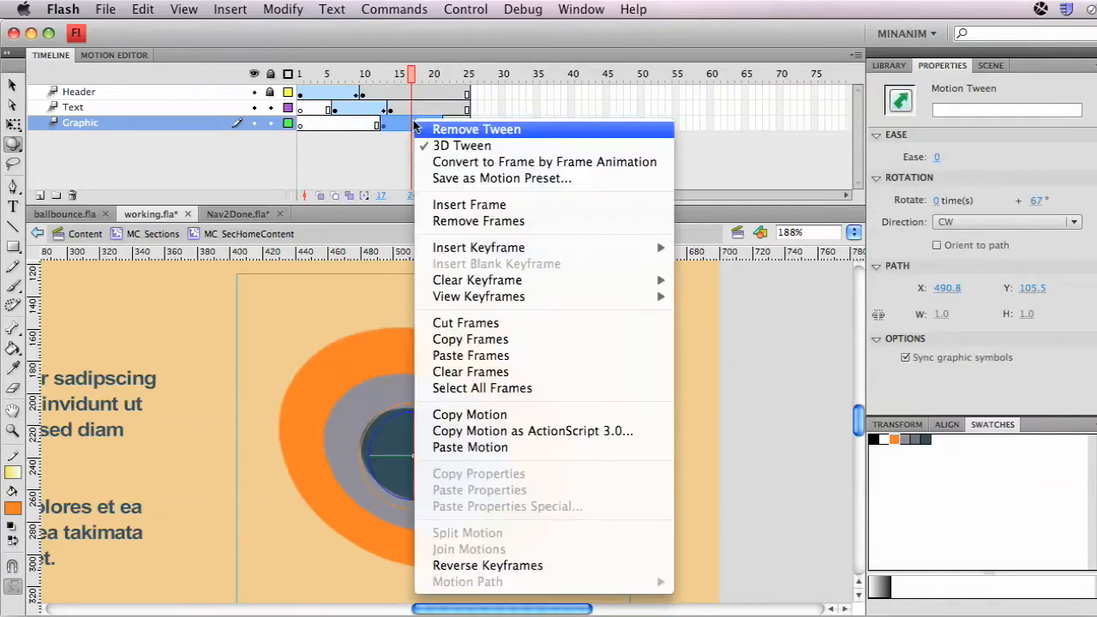
click(540, 565)
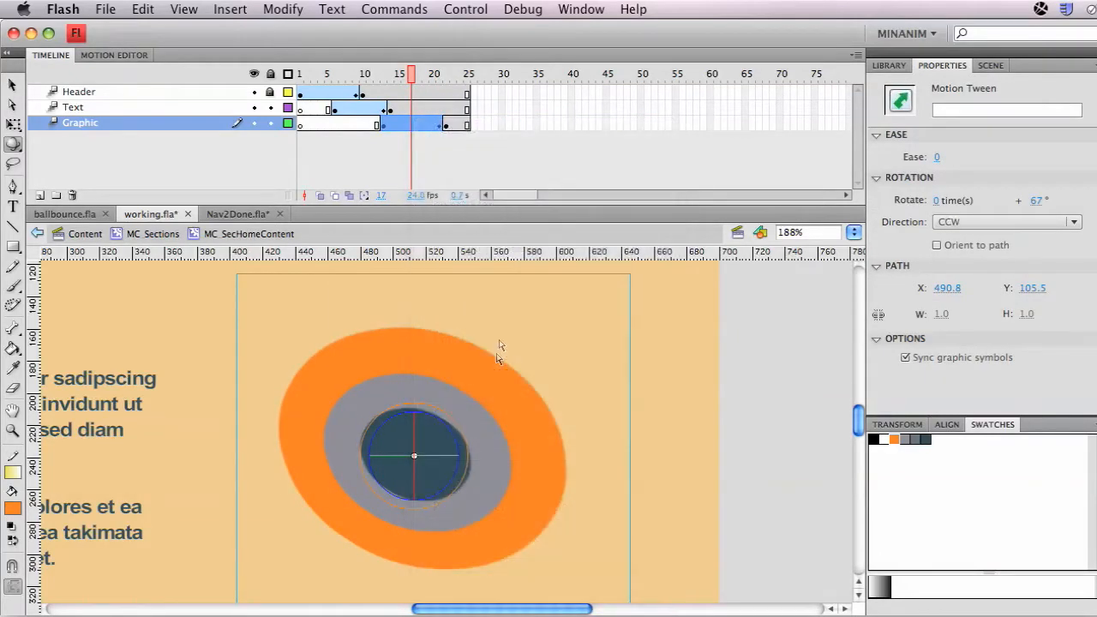
drag(412, 75, 440, 74)
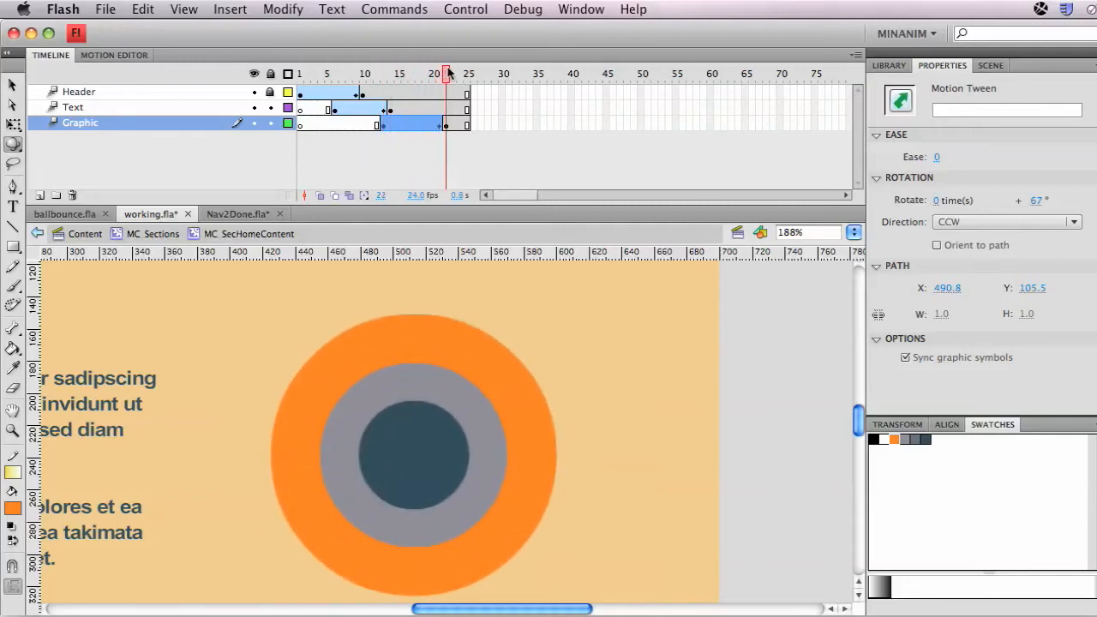
click(381, 383)
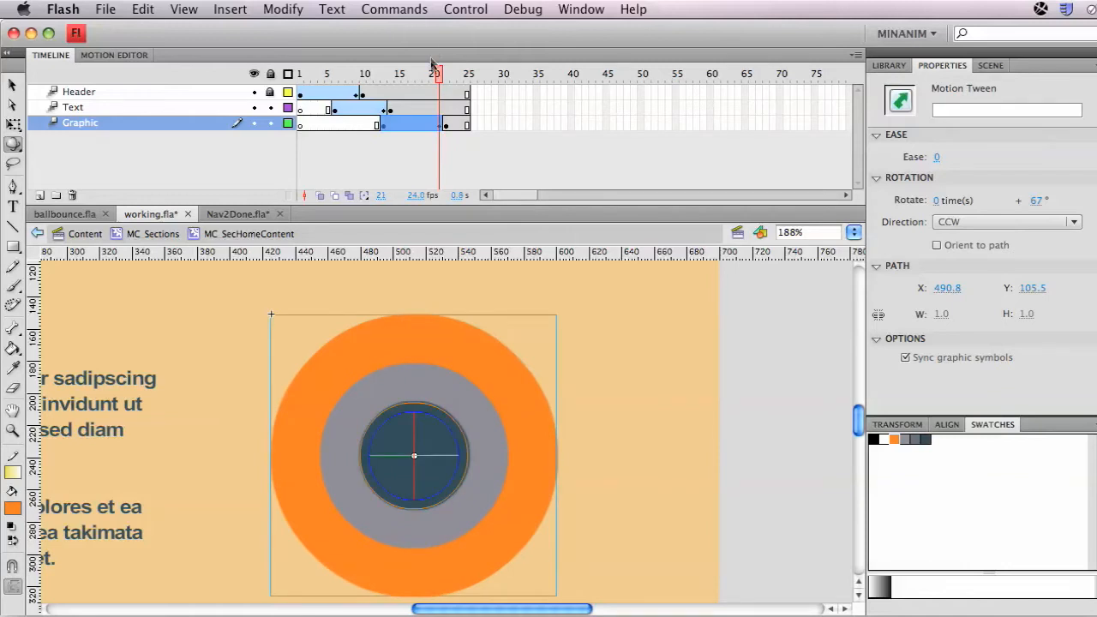
mouse_move(438, 74)
mouse_down()
mouse_move(447, 74)
mouse_move(423, 83)
mouse_up()
click(447, 126)
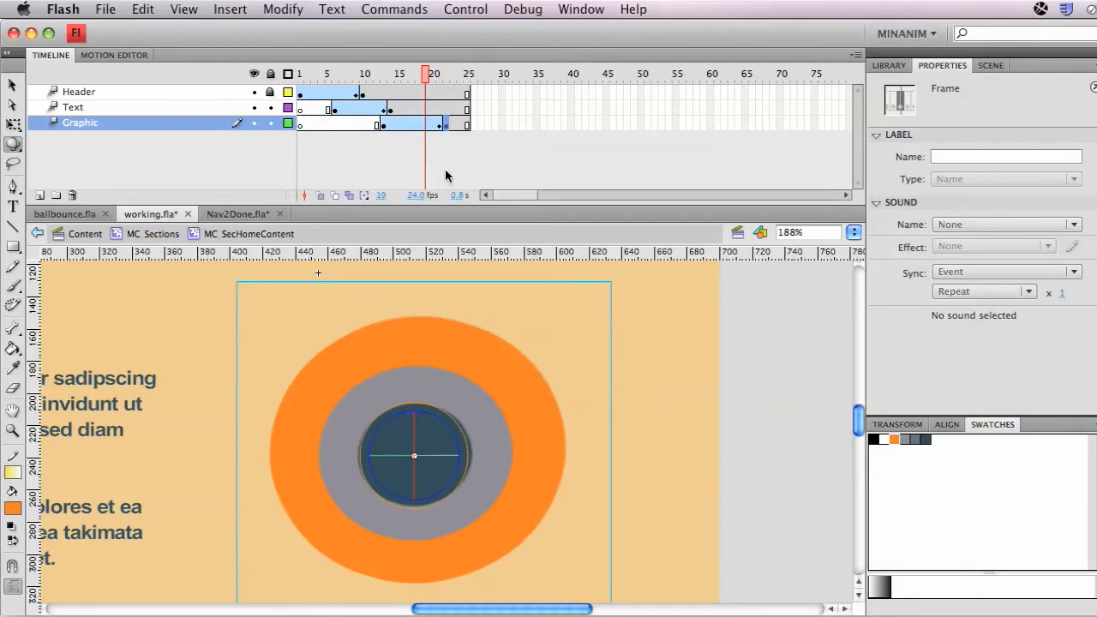
mouse_move(426, 74)
mouse_down()
mouse_move(398, 75)
mouse_move(446, 75)
mouse_up()
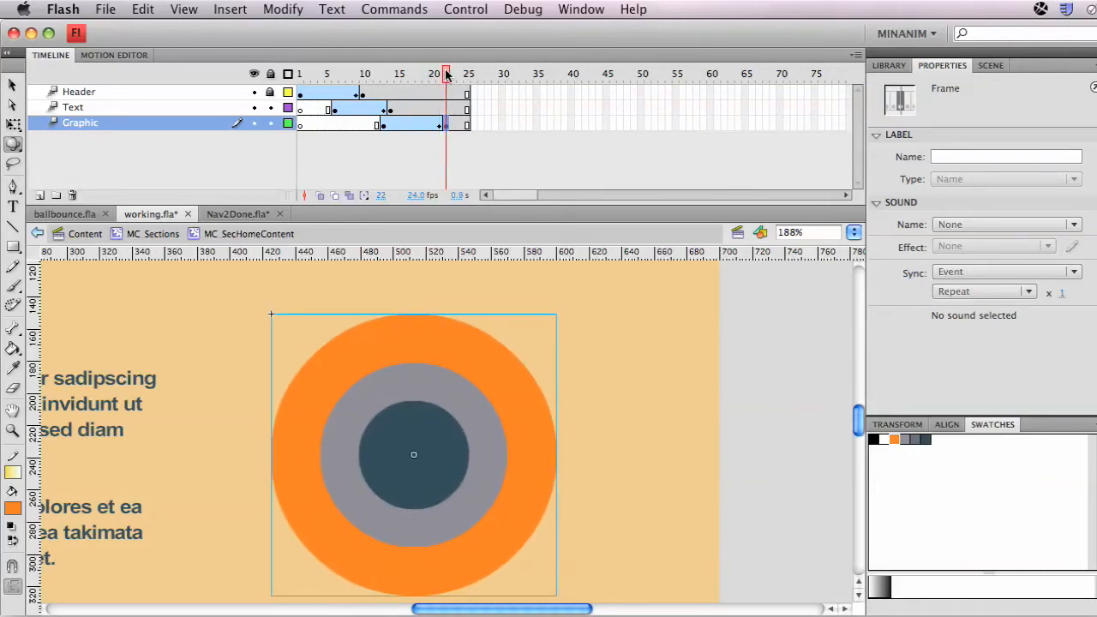
Set the target instance's color effect to Alpha at 11% in the Graphic layer's tween at frame 13.
drag(446, 75, 385, 76)
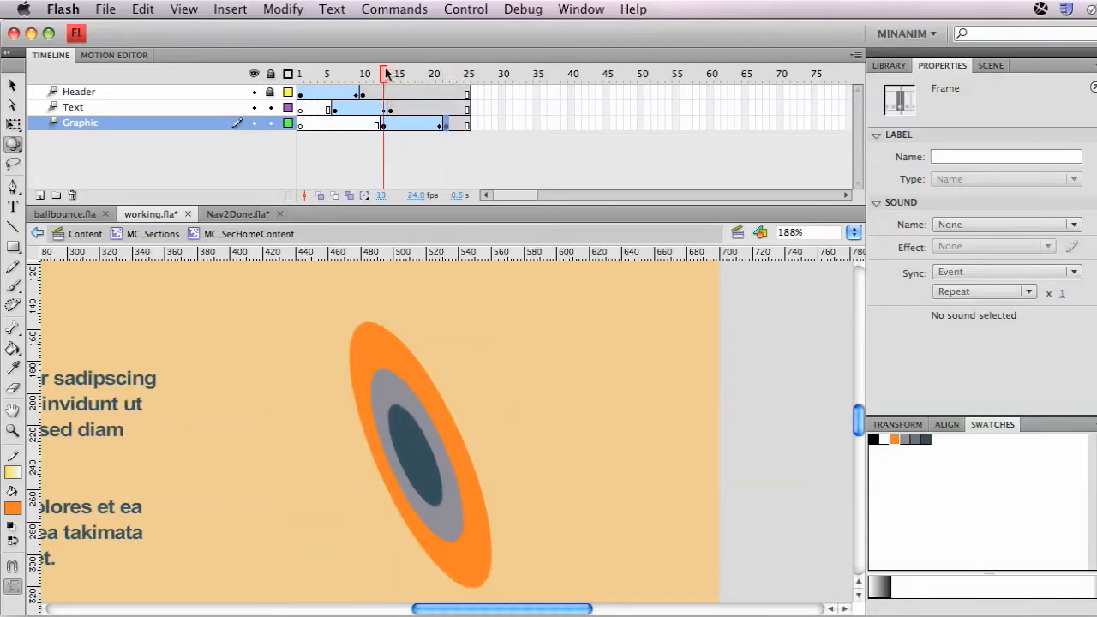
click(426, 414)
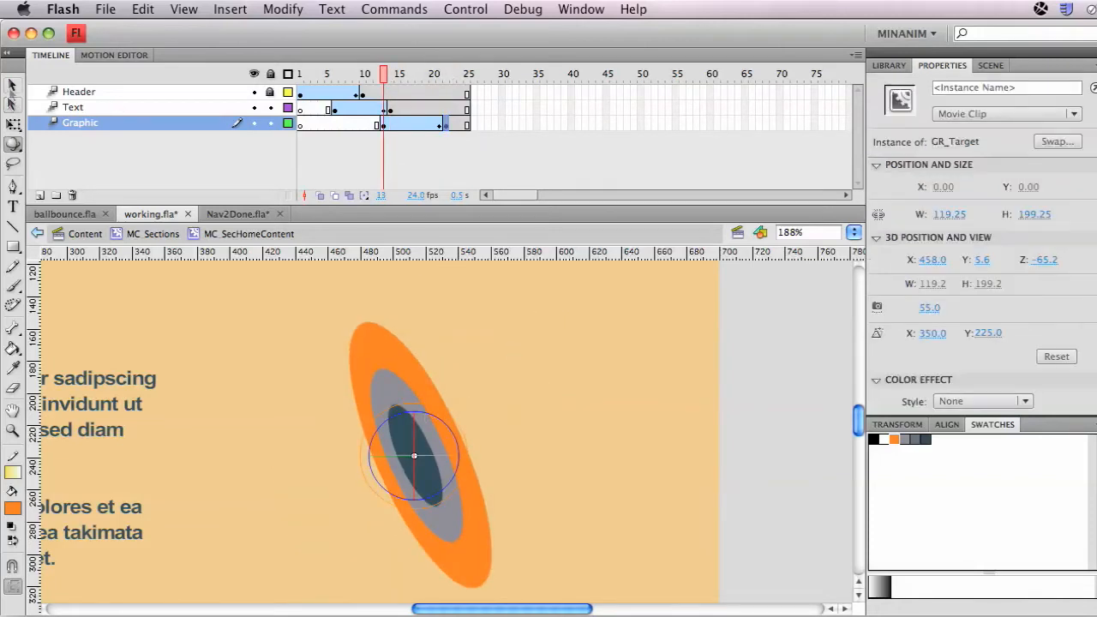
click(13, 84)
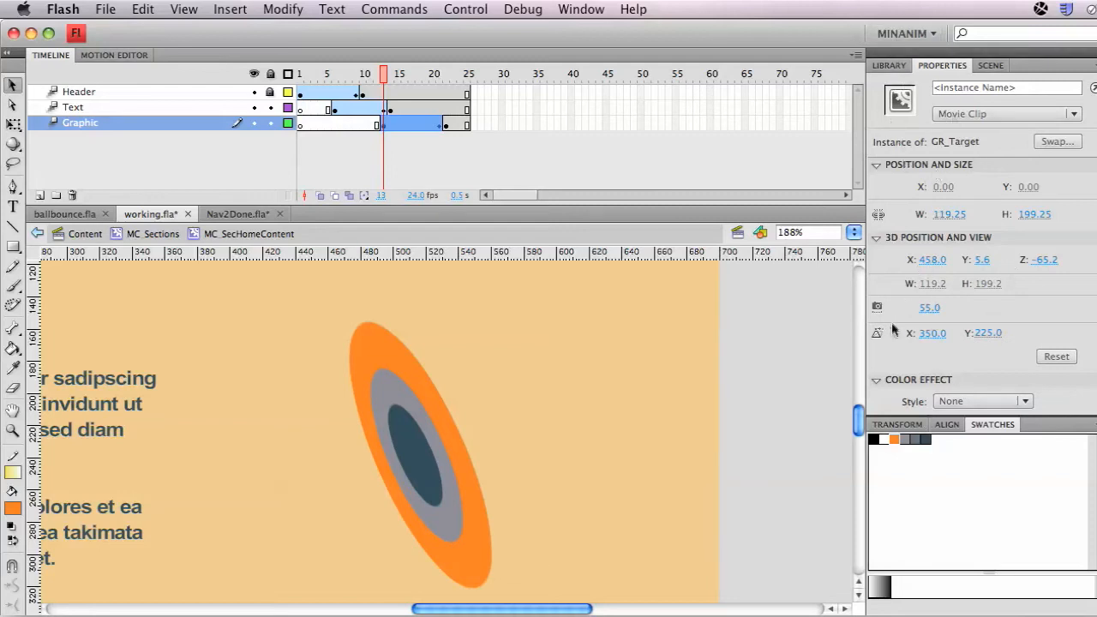
click(875, 165)
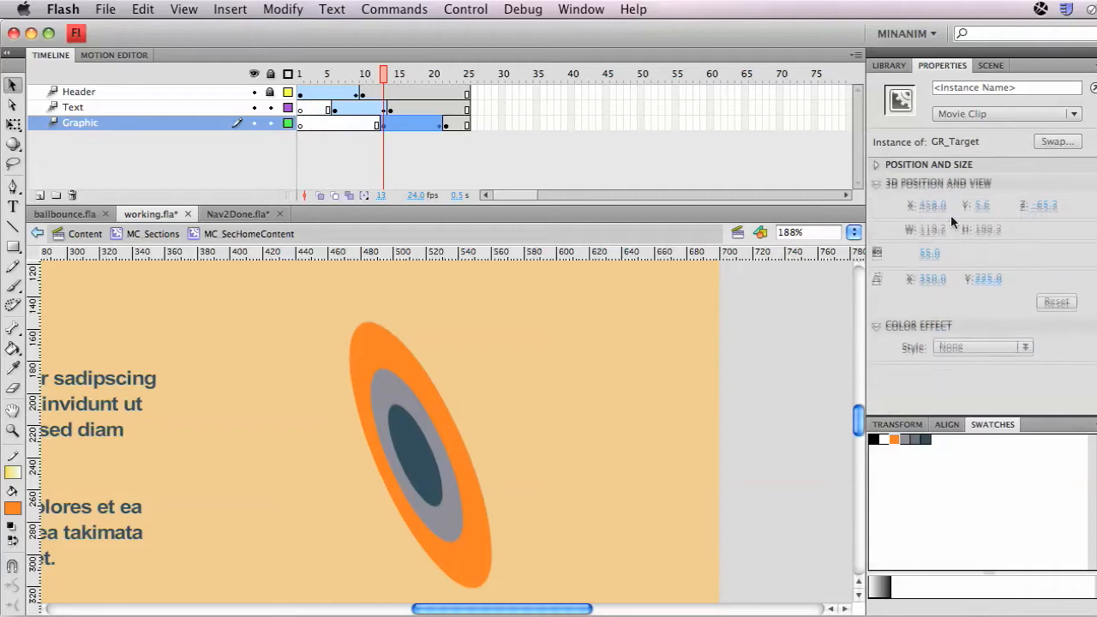
click(983, 347)
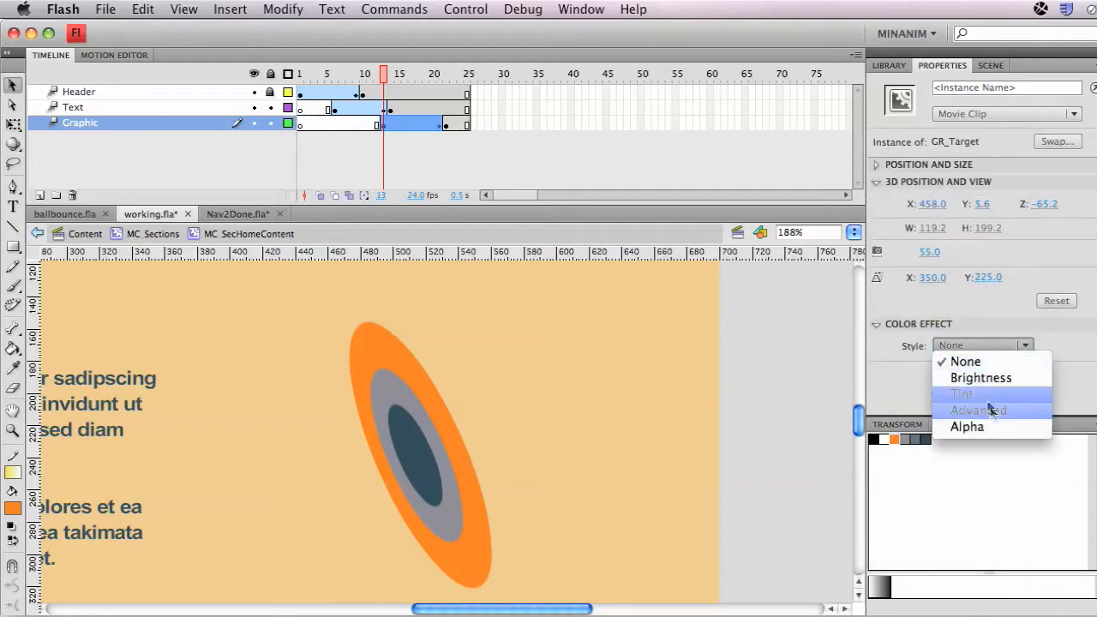
click(968, 426)
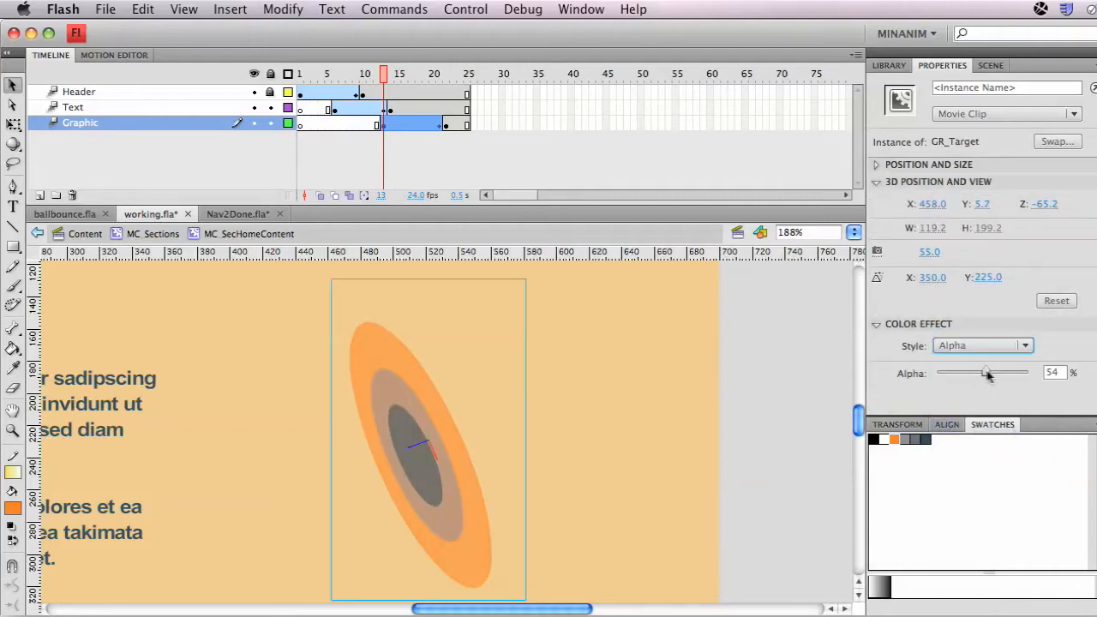
drag(985, 372, 944, 372)
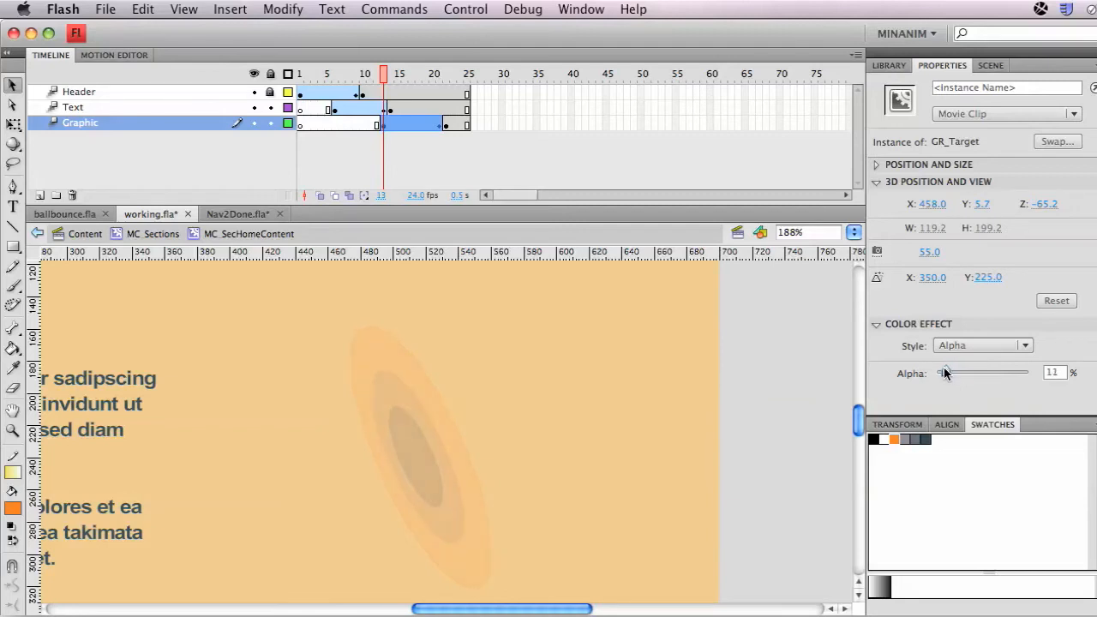
Set the target's alpha to 100% at frame 21, the end of the Graphic layer's tween.
click(438, 74)
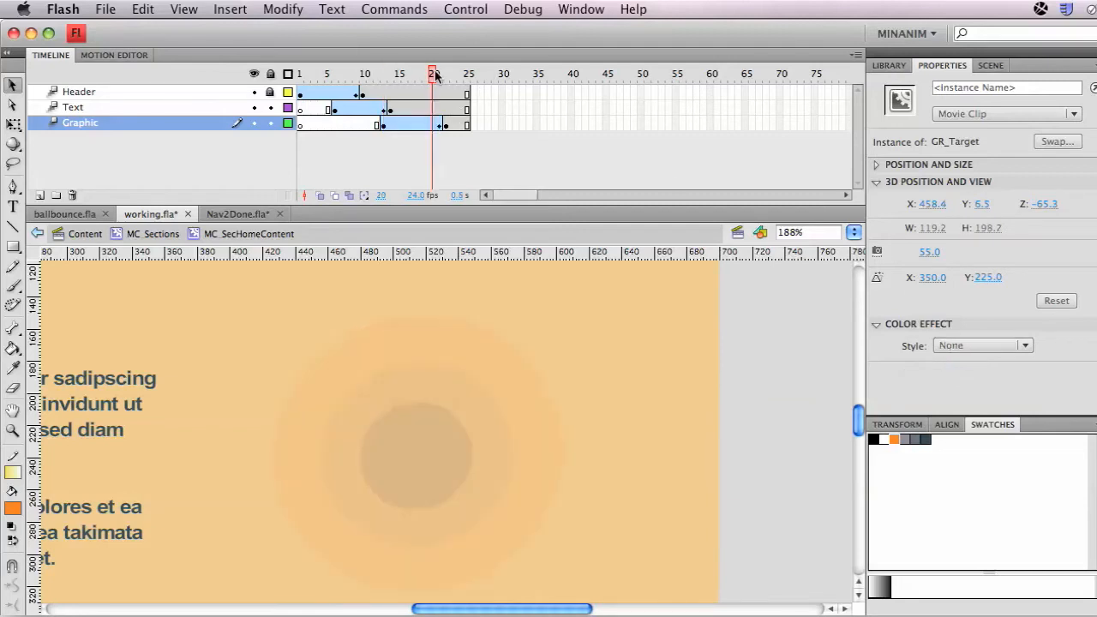
click(434, 389)
drag(955, 374, 1045, 372)
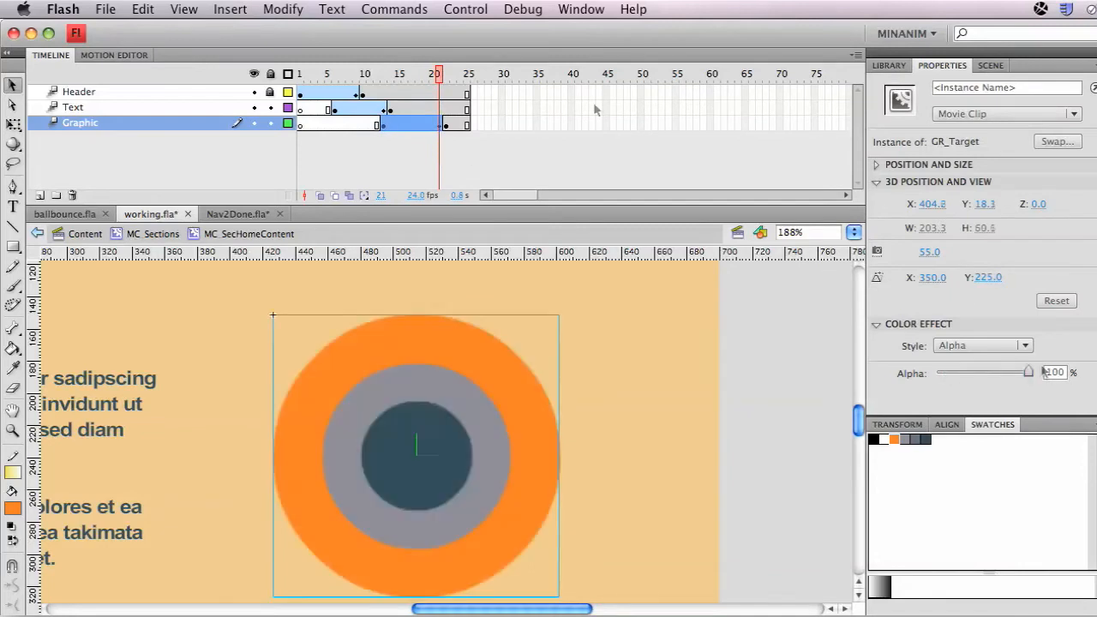
Scrub the animation through to frame 25 and test the movie, closing the preview after watching it.
drag(440, 73, 477, 74)
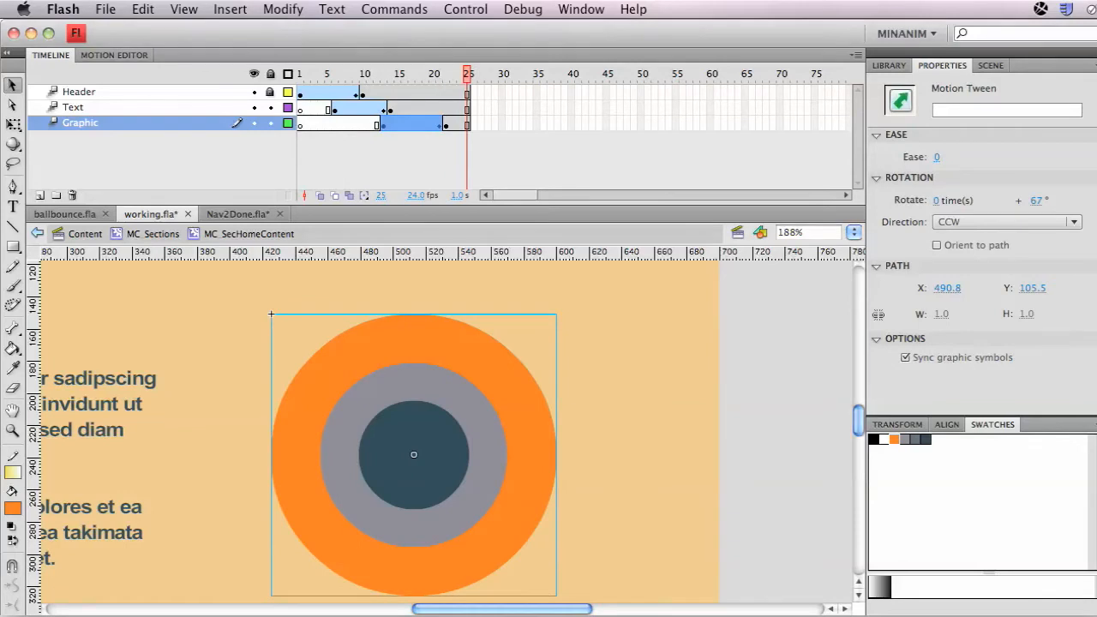
key(super+Return)
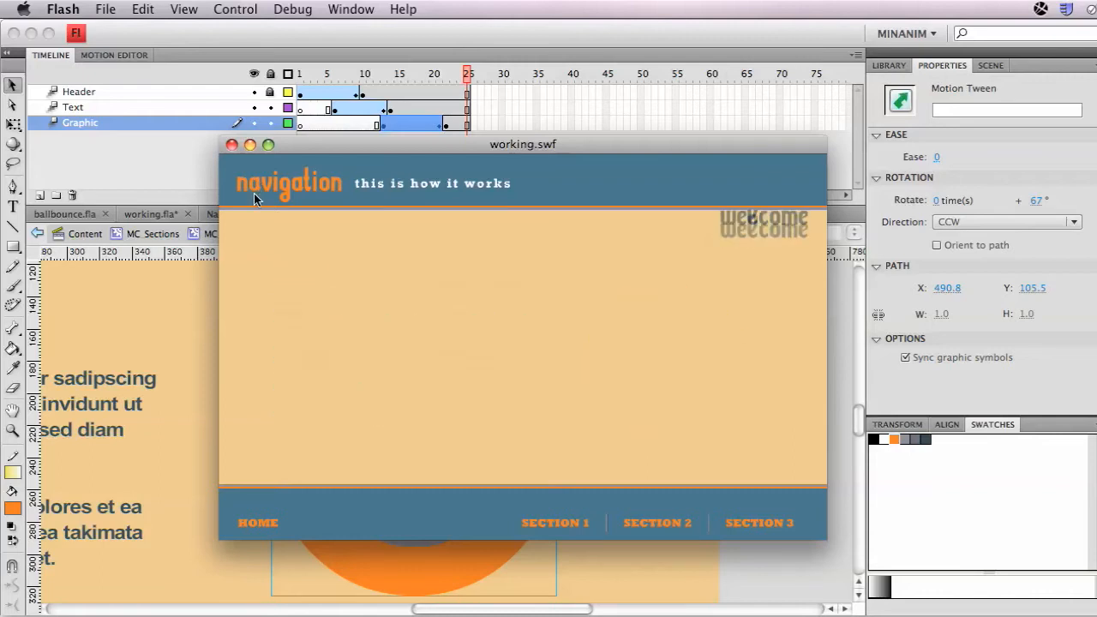
click(231, 144)
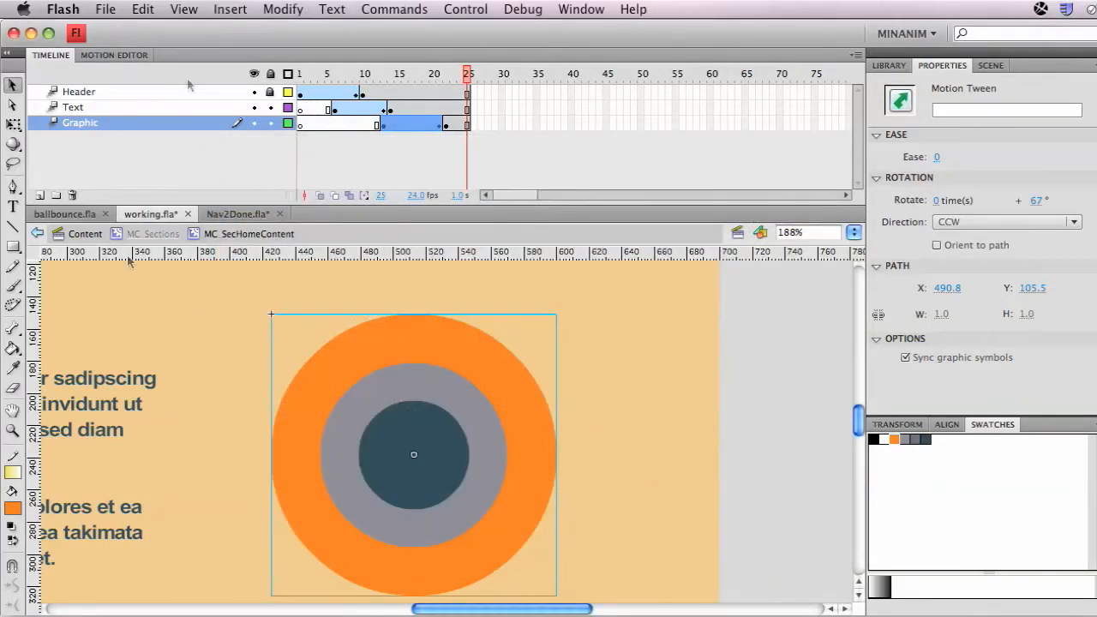
Add a new layer above the Header layer and name it actions.
click(140, 91)
click(39, 196)
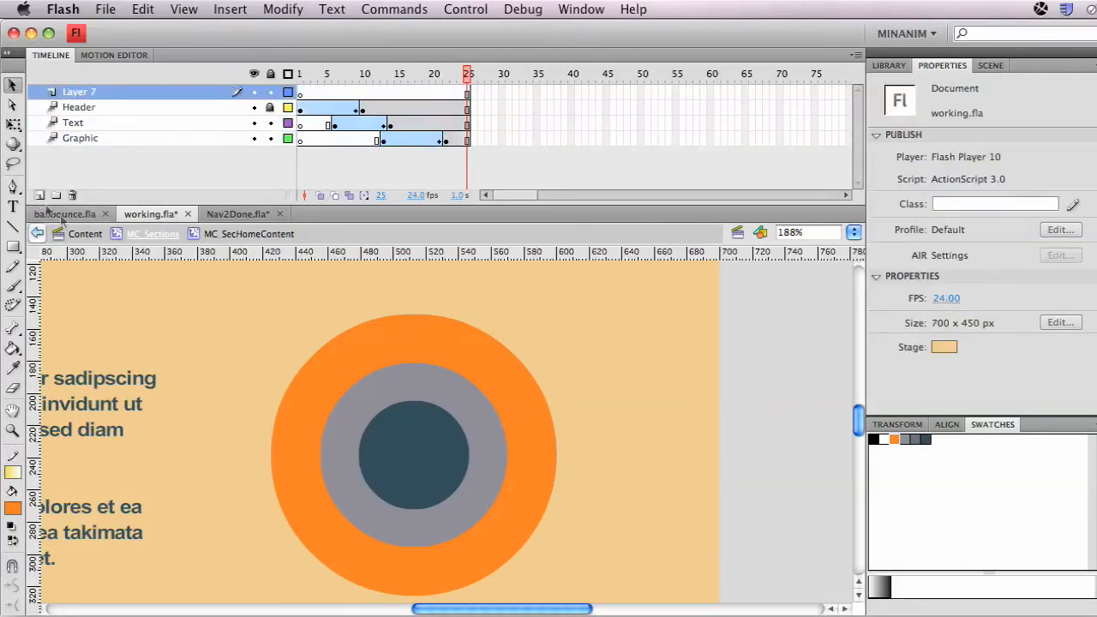
double_click(86, 92)
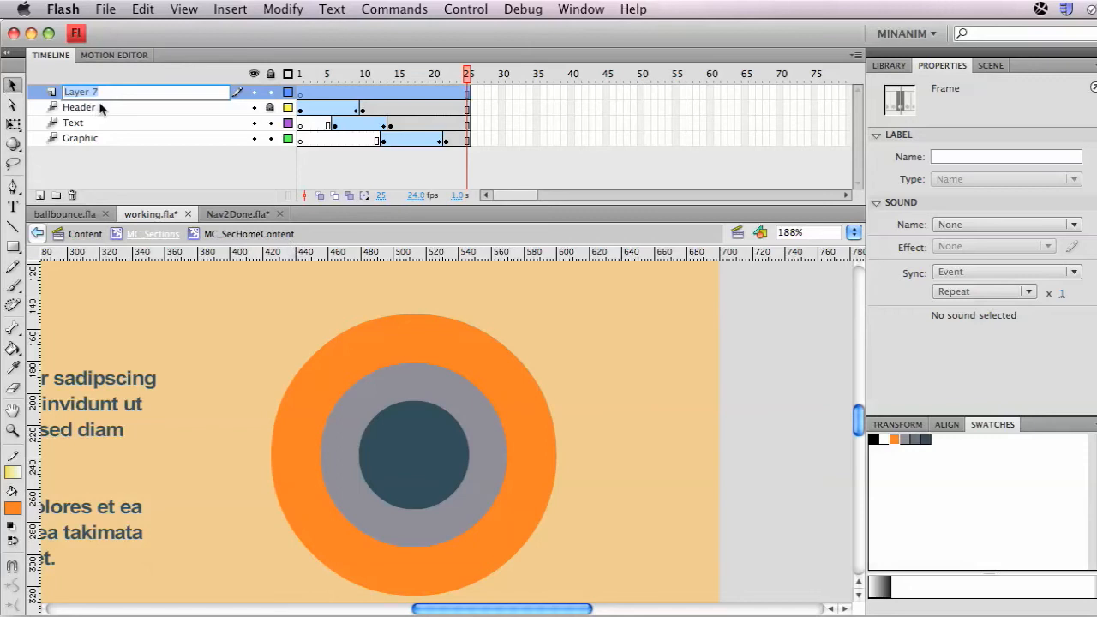
text(actions)
Insert a keyframe at frame 25 of the actions layer.
click(468, 91)
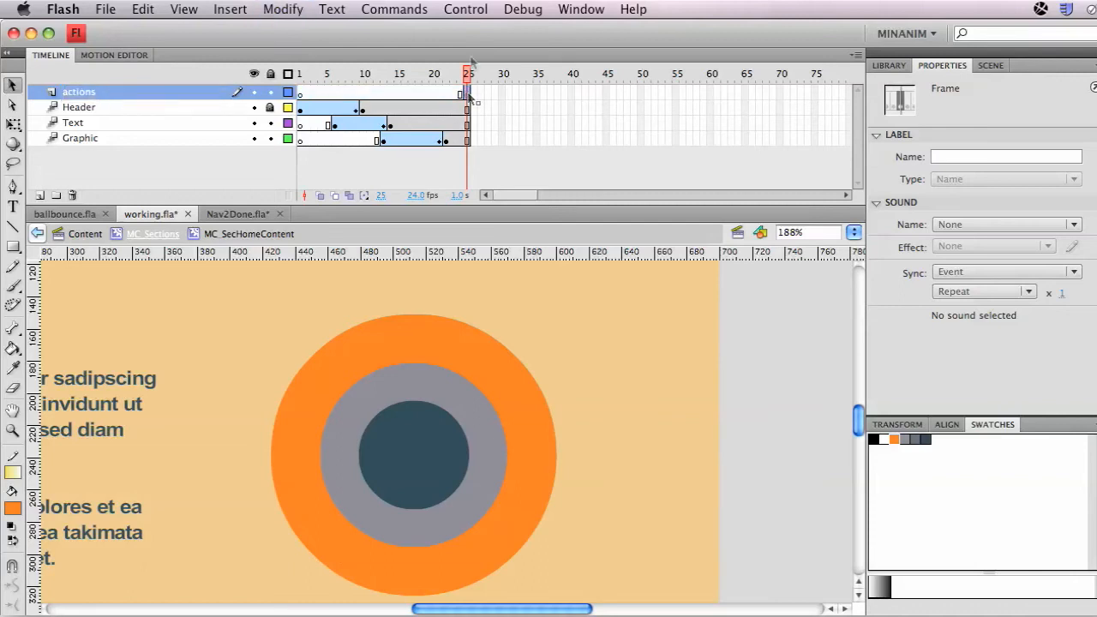
drag(300, 74, 470, 68)
click(478, 92)
click(468, 103)
Add the script stop(); to the actions layer's keyframe at frame 25 and close the script editor.
key(F9)
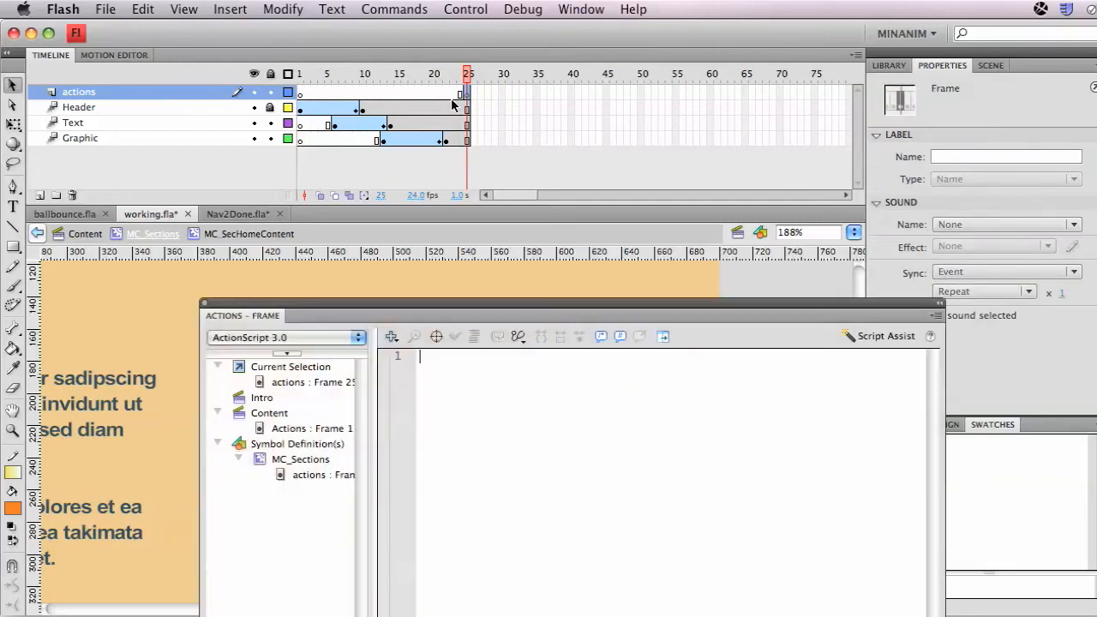
drag(446, 303, 467, 57)
drag(197, 55, 375, 236)
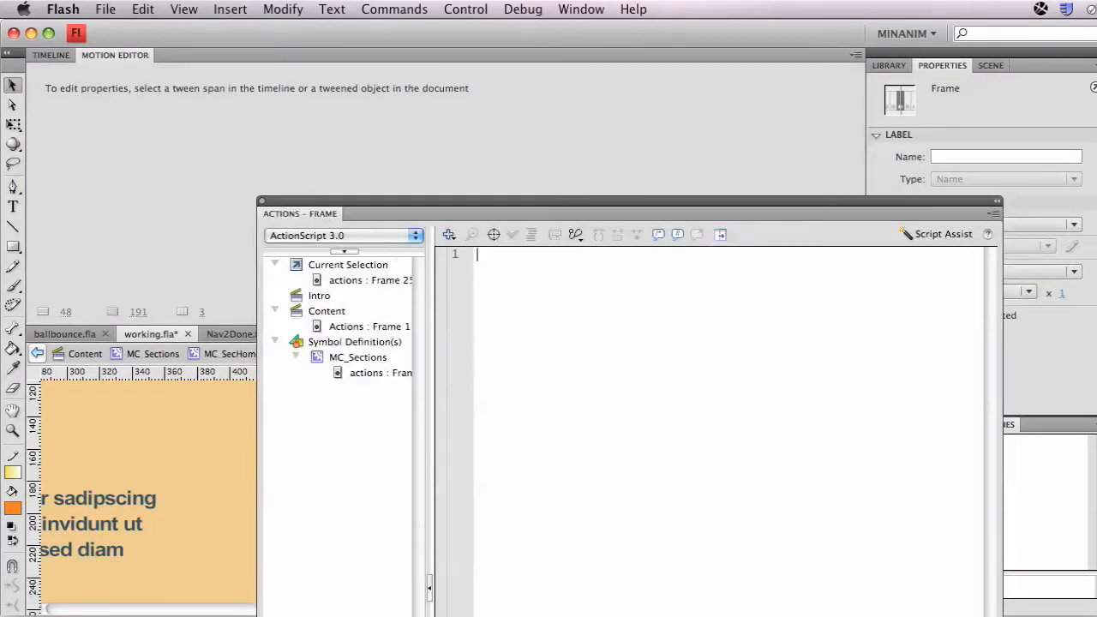
text(stop();)
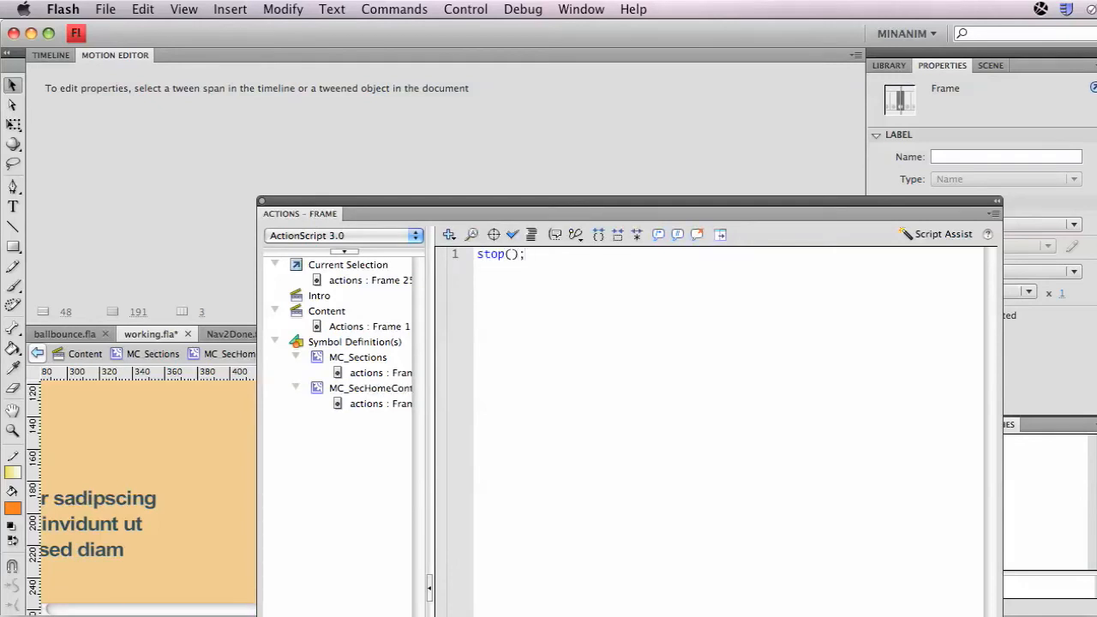
click(263, 200)
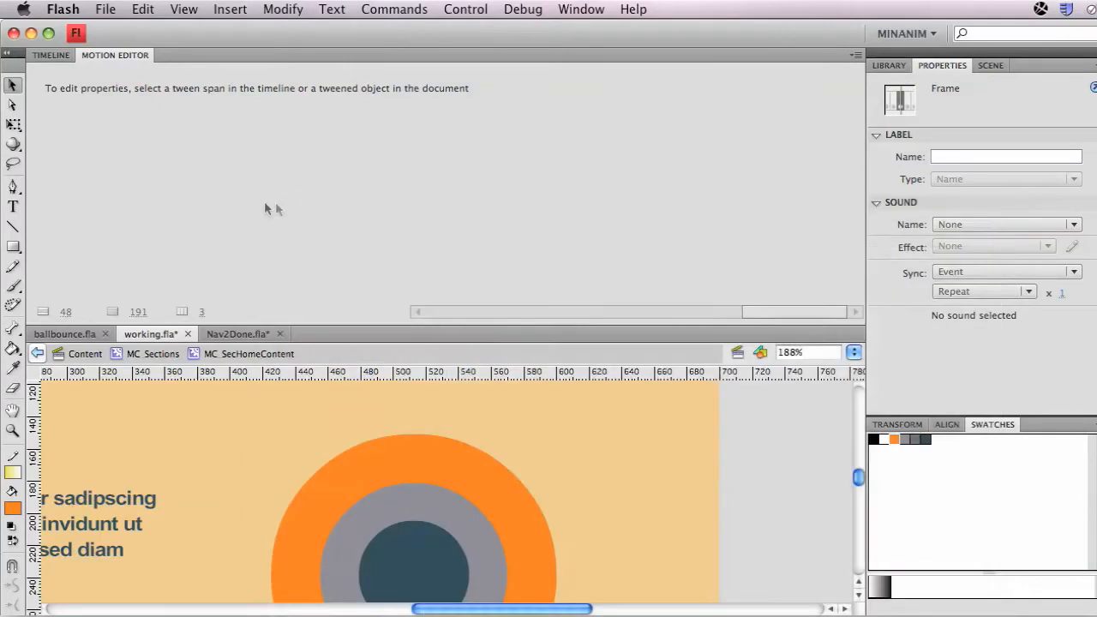
Bring back the timeline, reduce its height to fit the four layers, and select frame 25 of the actions layer.
click(51, 55)
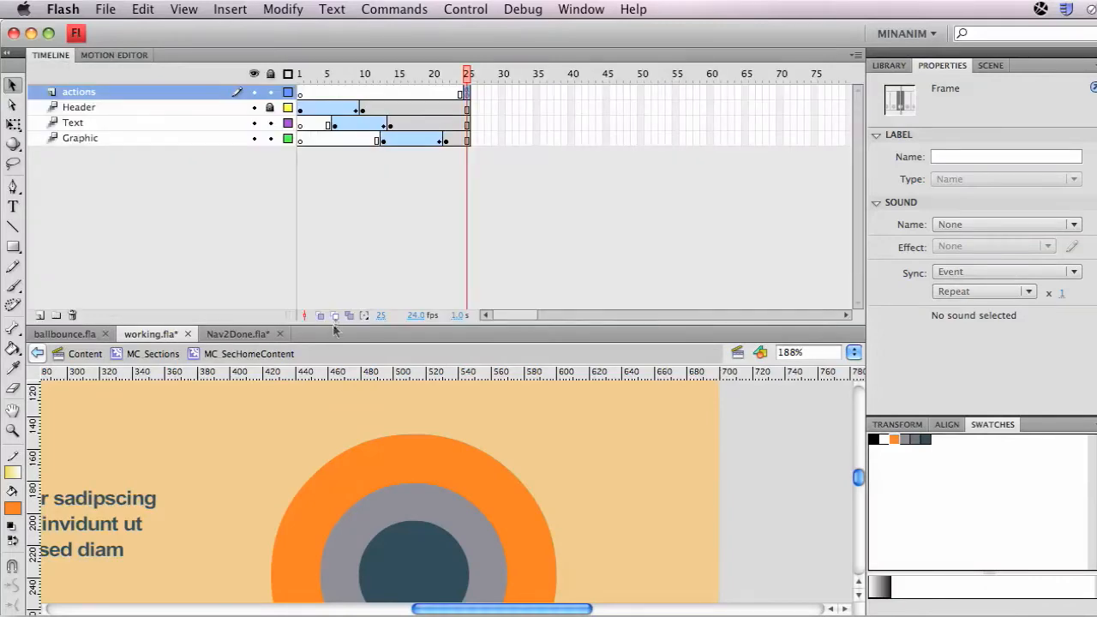
drag(336, 324, 336, 174)
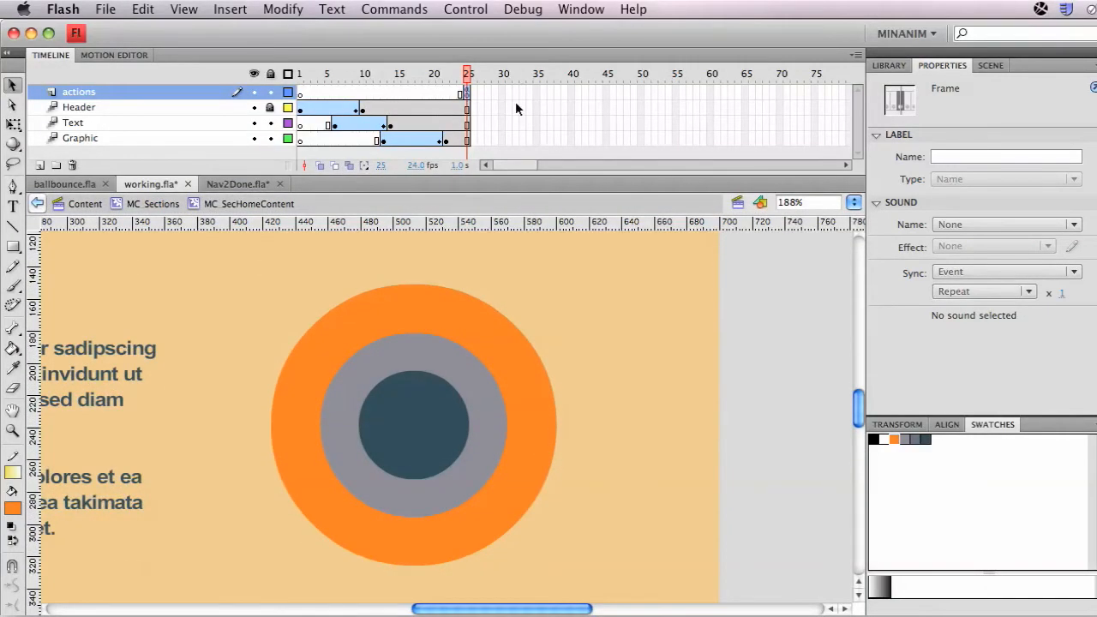
click(516, 107)
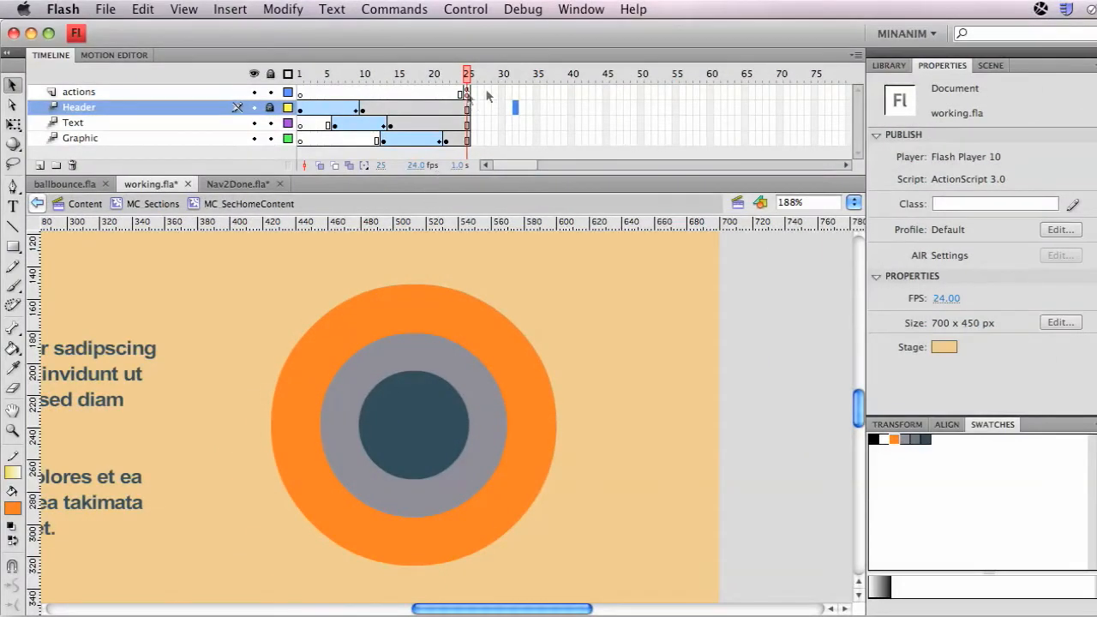
click(467, 93)
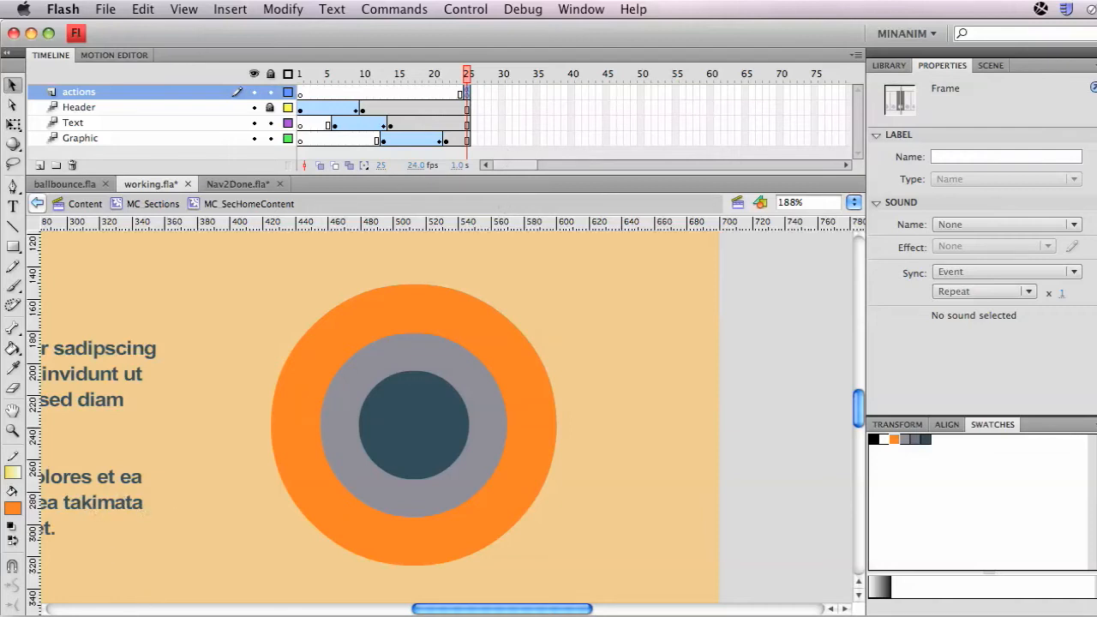
Test the finished Nav2Done.fla movie and examine the section animations by alternating repeatedly between Section 1 and Home.
key(ctrl+Tab)
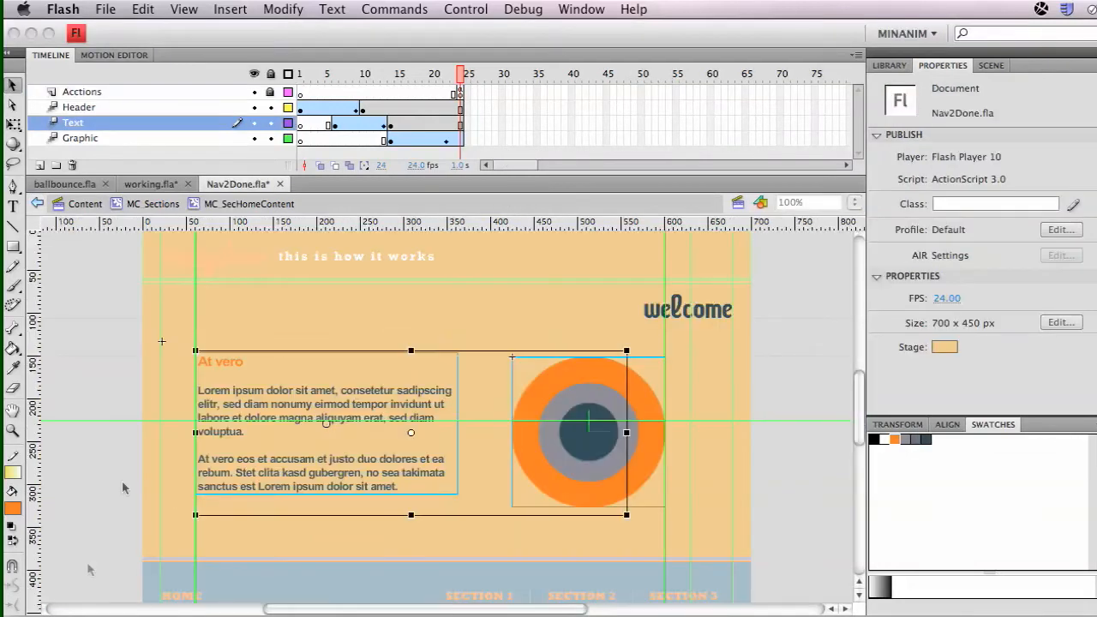
key(super+Return)
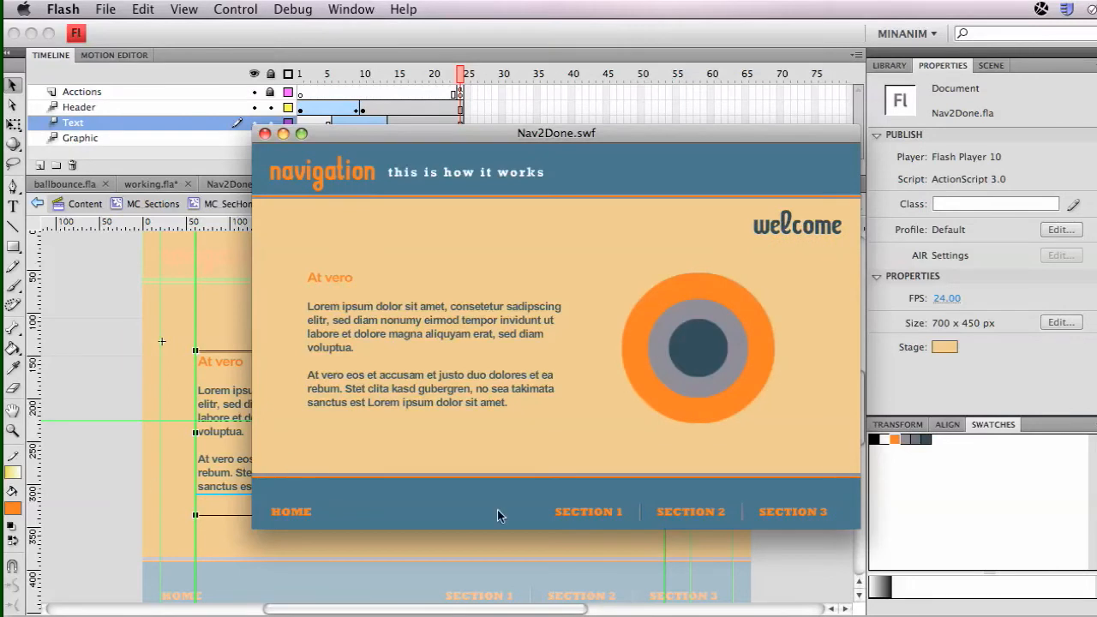
click(596, 517)
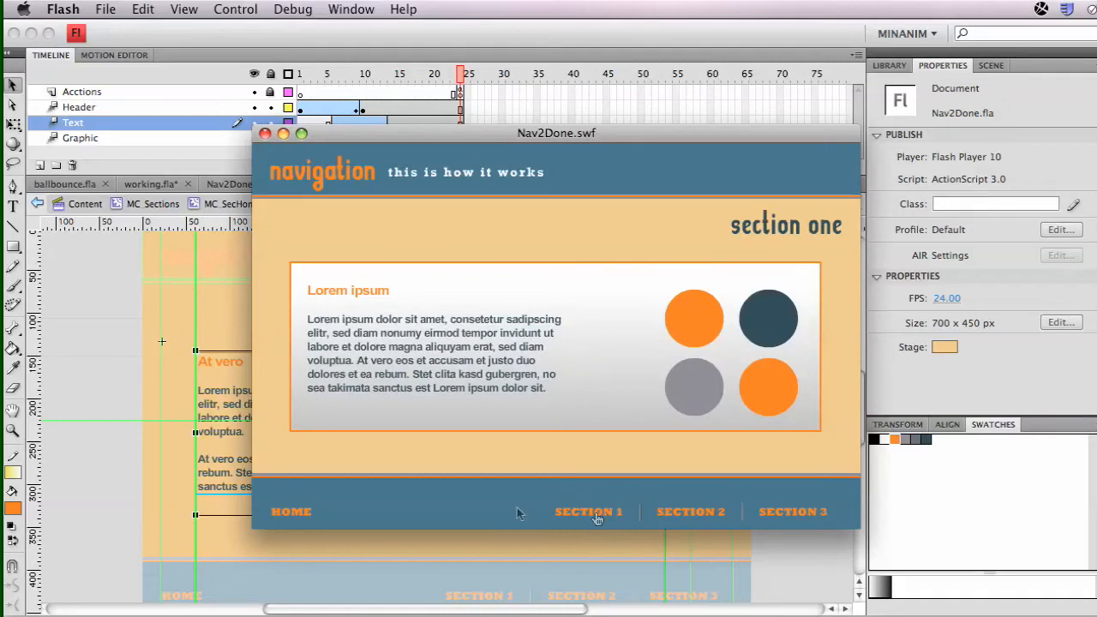
click(302, 512)
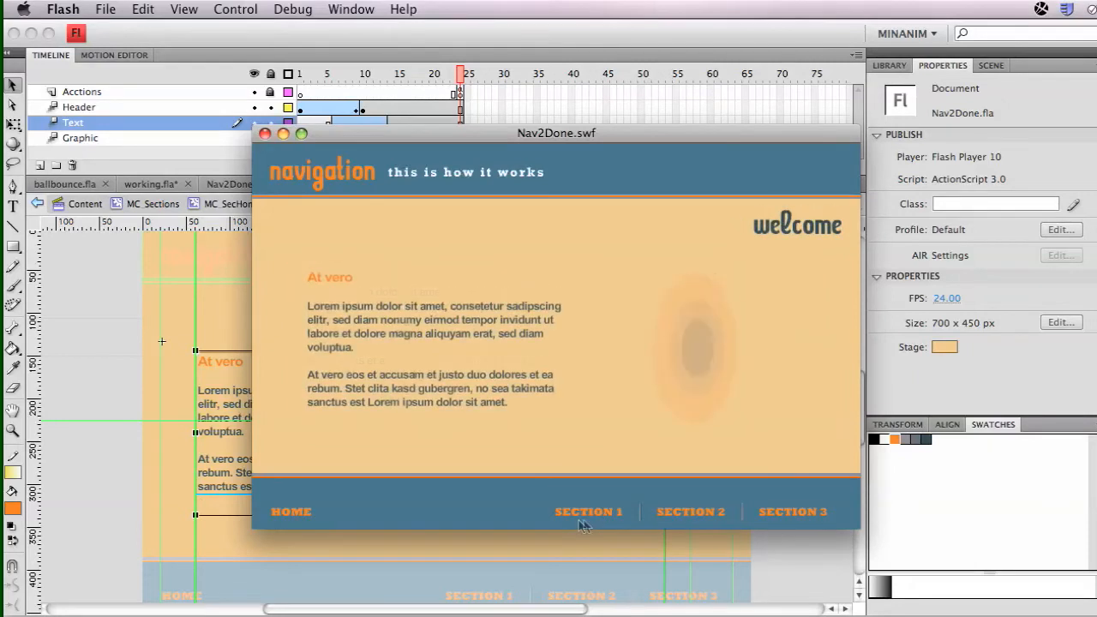
click(594, 517)
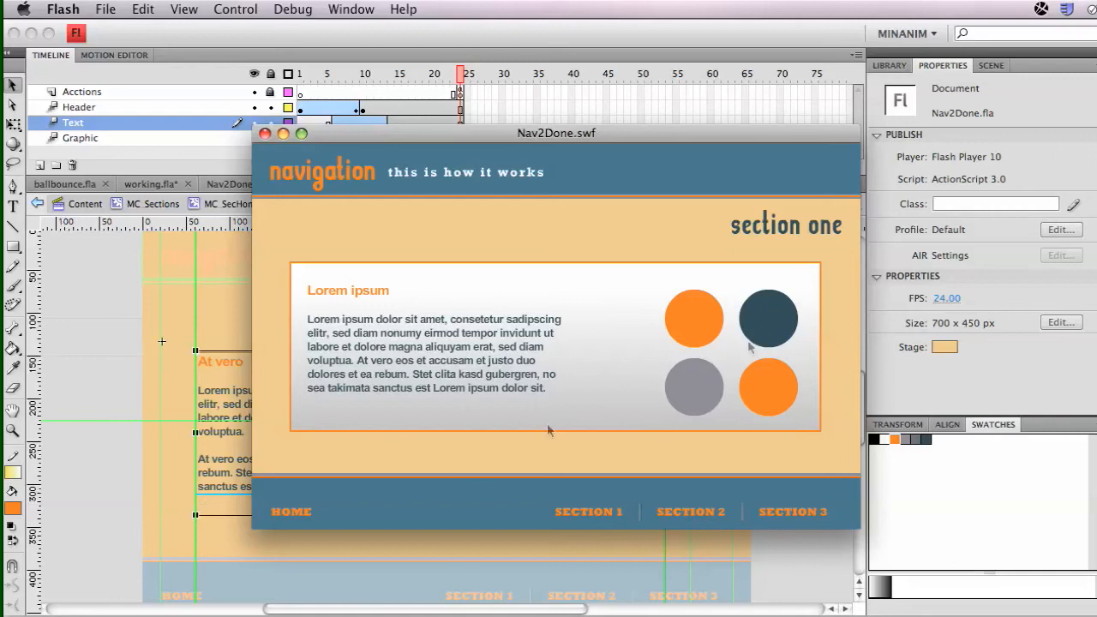
click(291, 512)
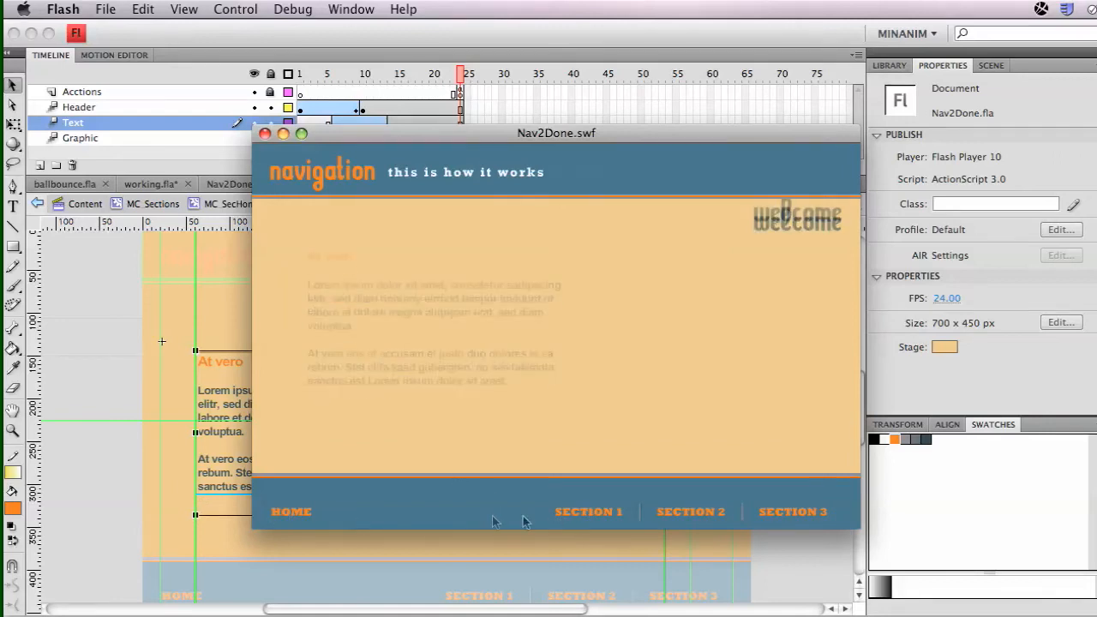
click(584, 518)
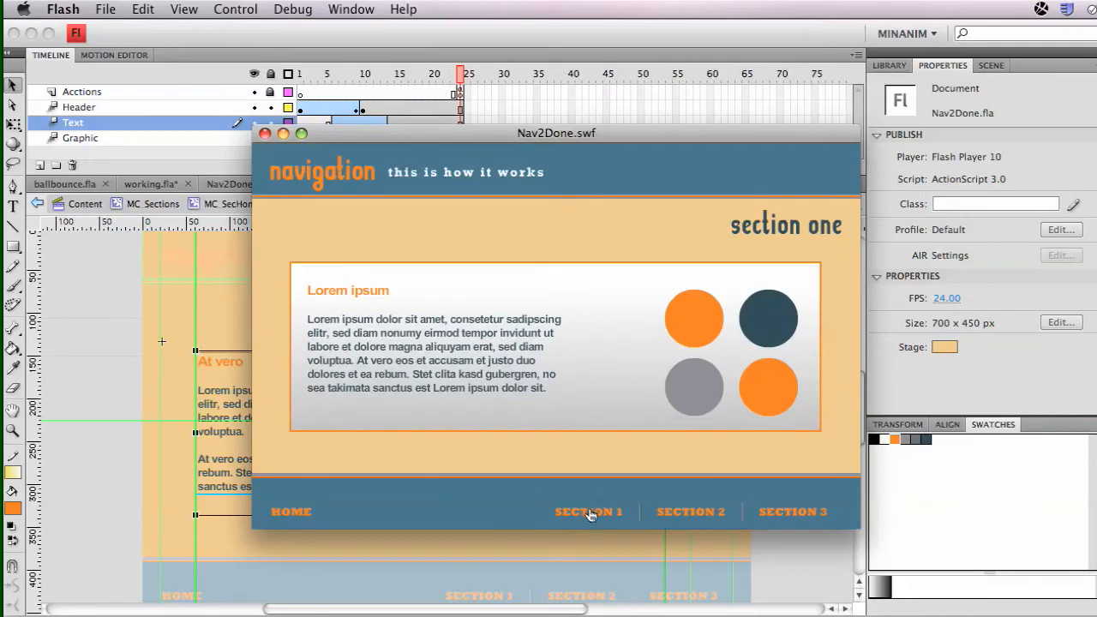
click(311, 506)
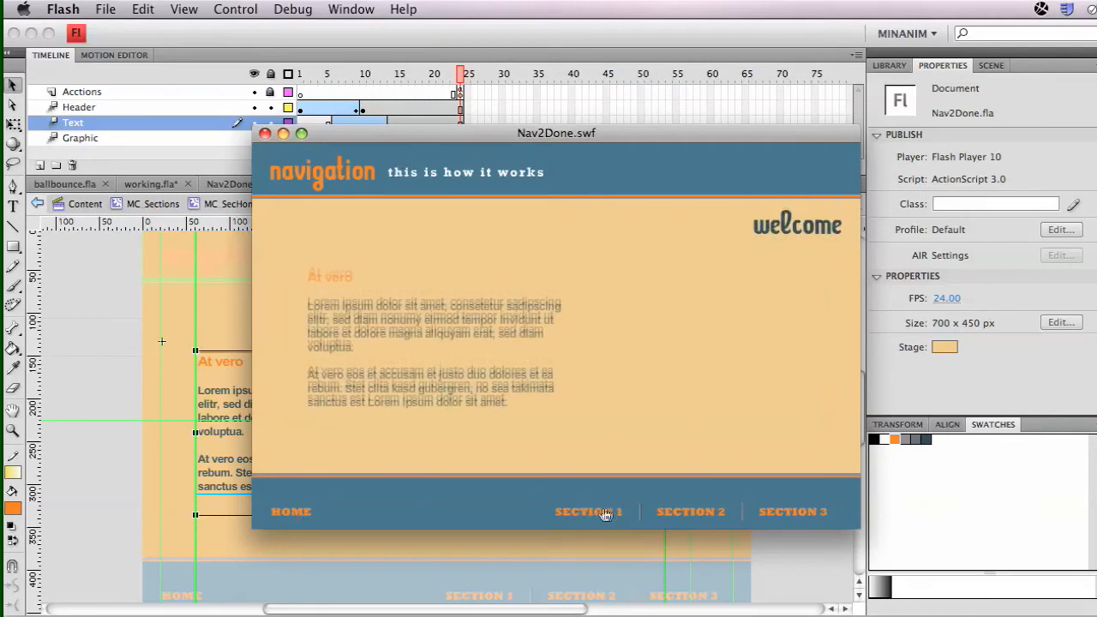
click(601, 513)
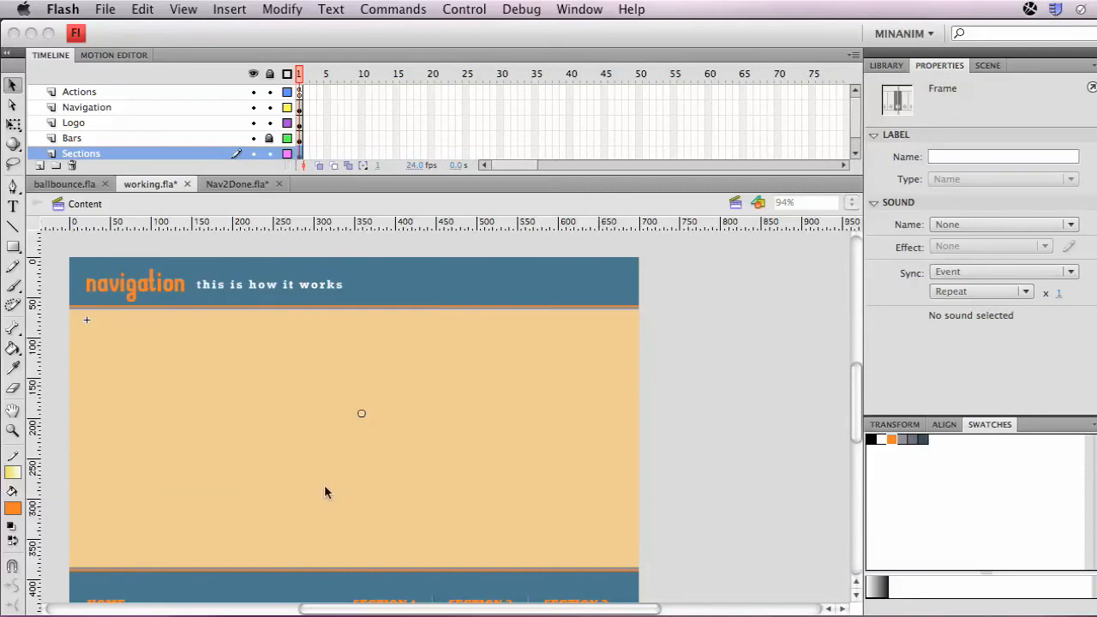
Display the Bars layer of working.fla's Content scene as outlines.
click(465, 440)
scroll(466, 440, down, 1)
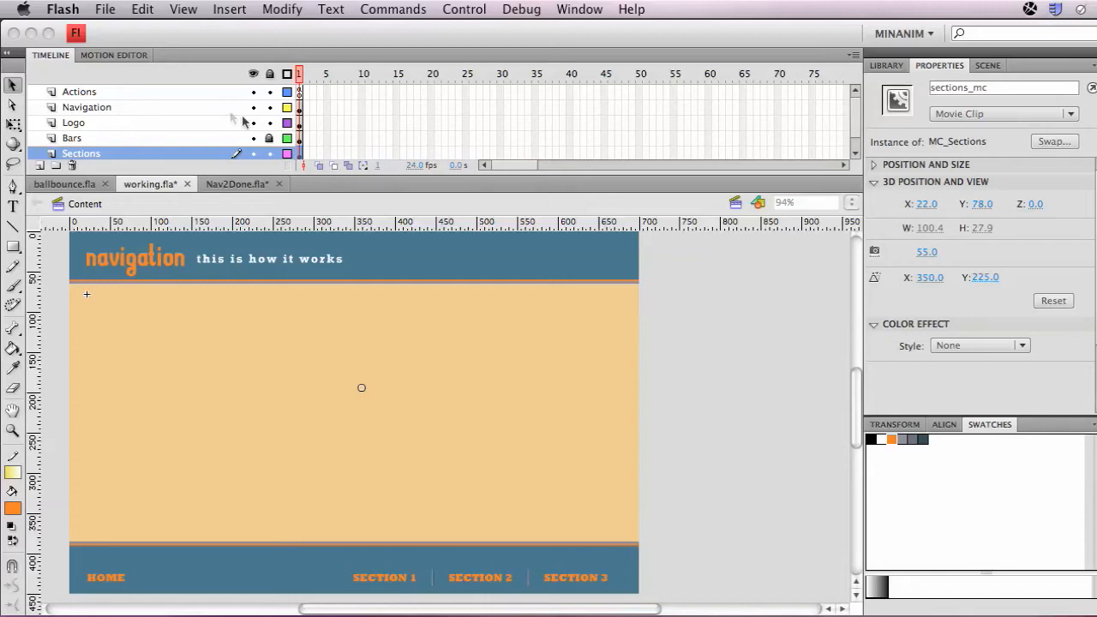
click(286, 143)
click(286, 141)
click(288, 141)
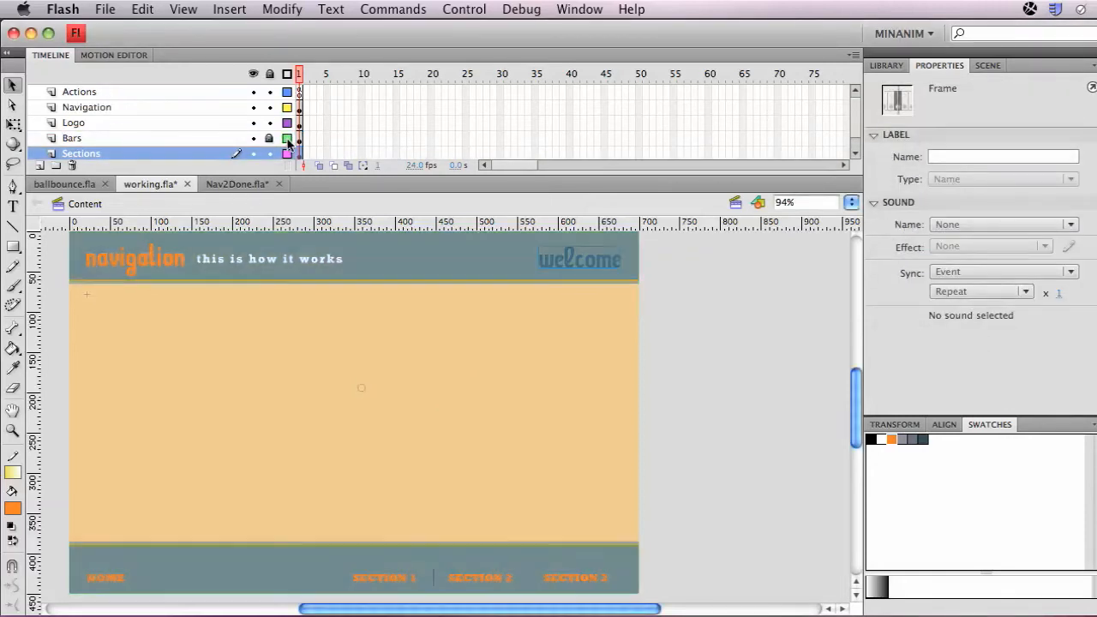
click(288, 141)
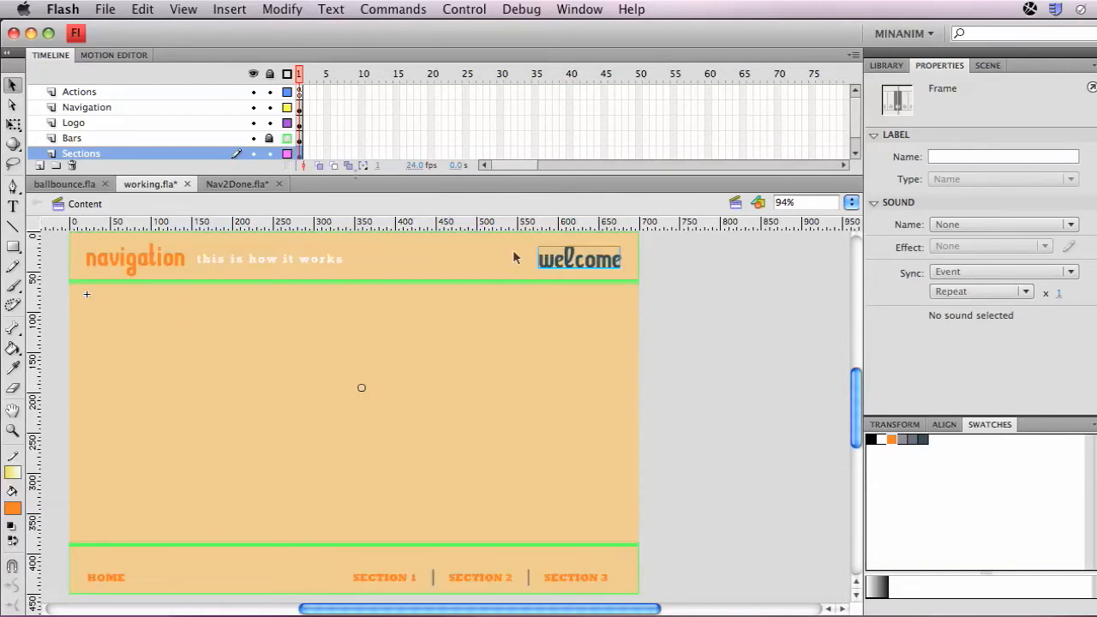
Open the sections movie clip and enter the section one content clip within it for editing.
click(568, 266)
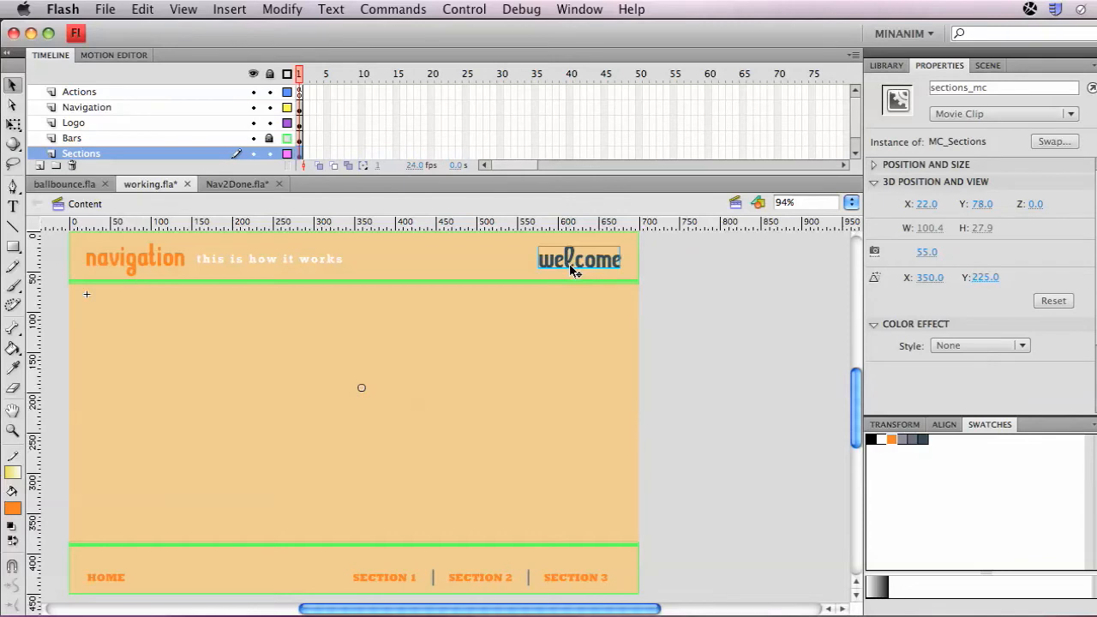
double_click(568, 266)
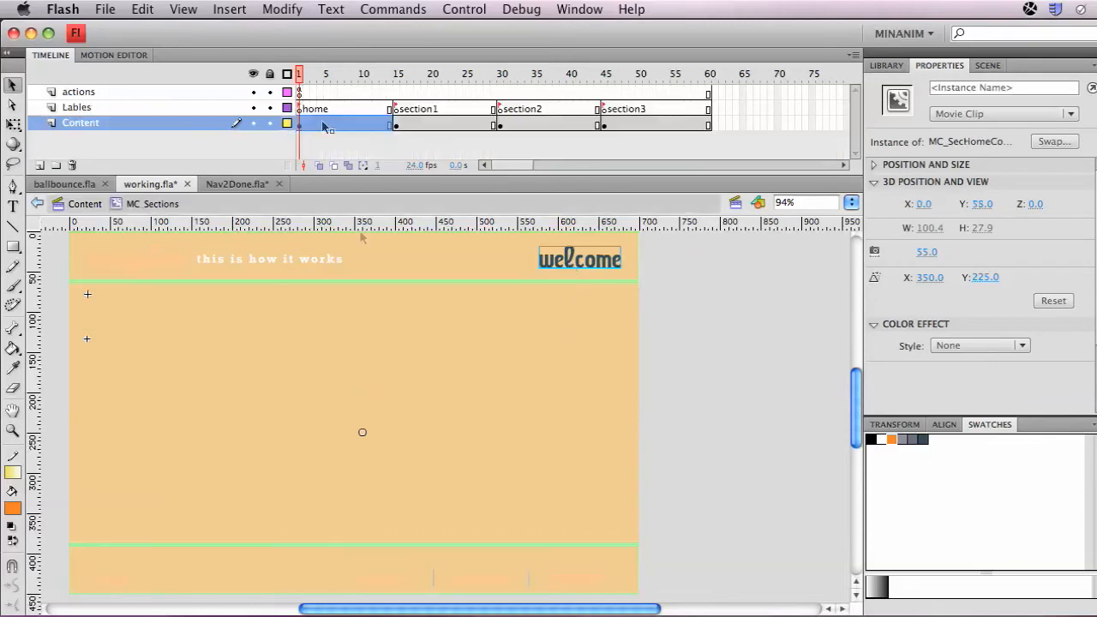
click(409, 78)
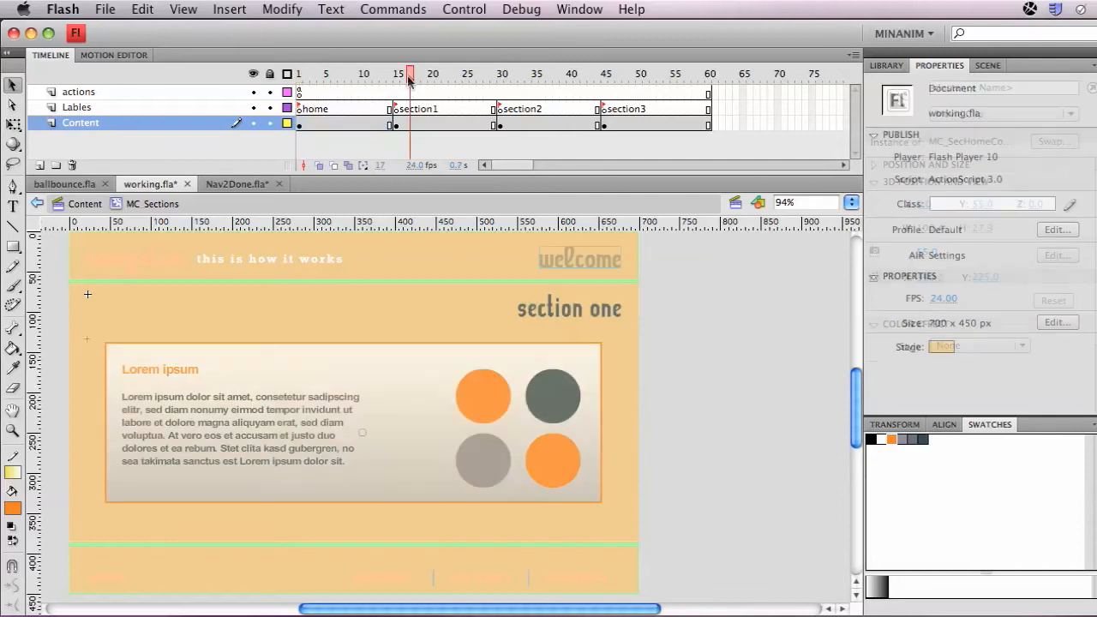
double_click(578, 316)
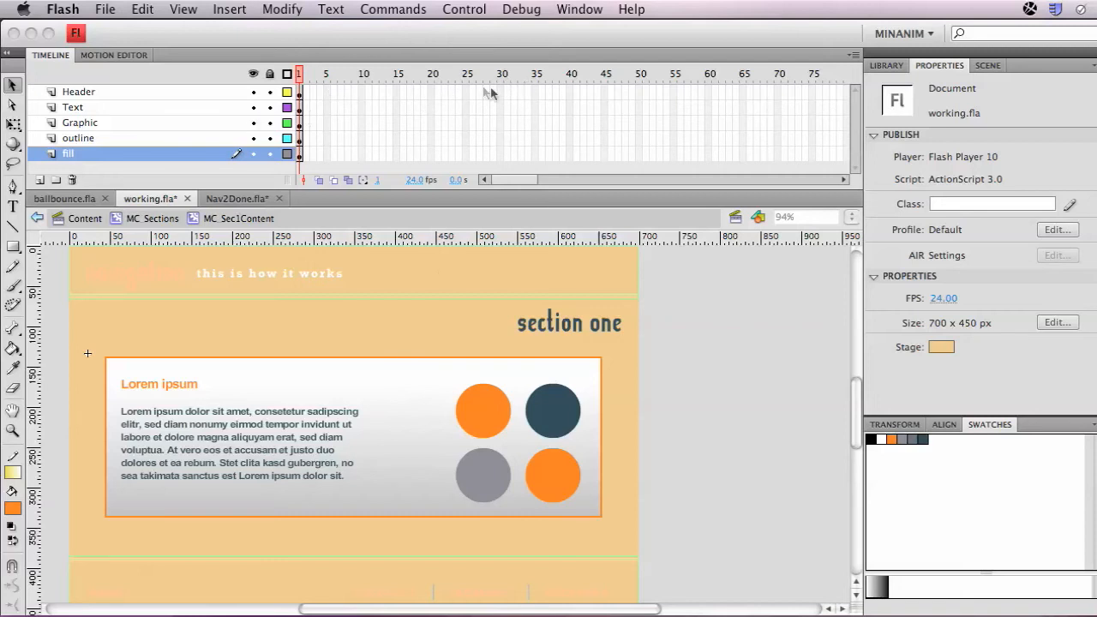
Extend the Header, Text, Graphic, outline and fill layers to frame 31 and return the playhead to frame 1.
drag(505, 147, 508, 95)
key(F5)
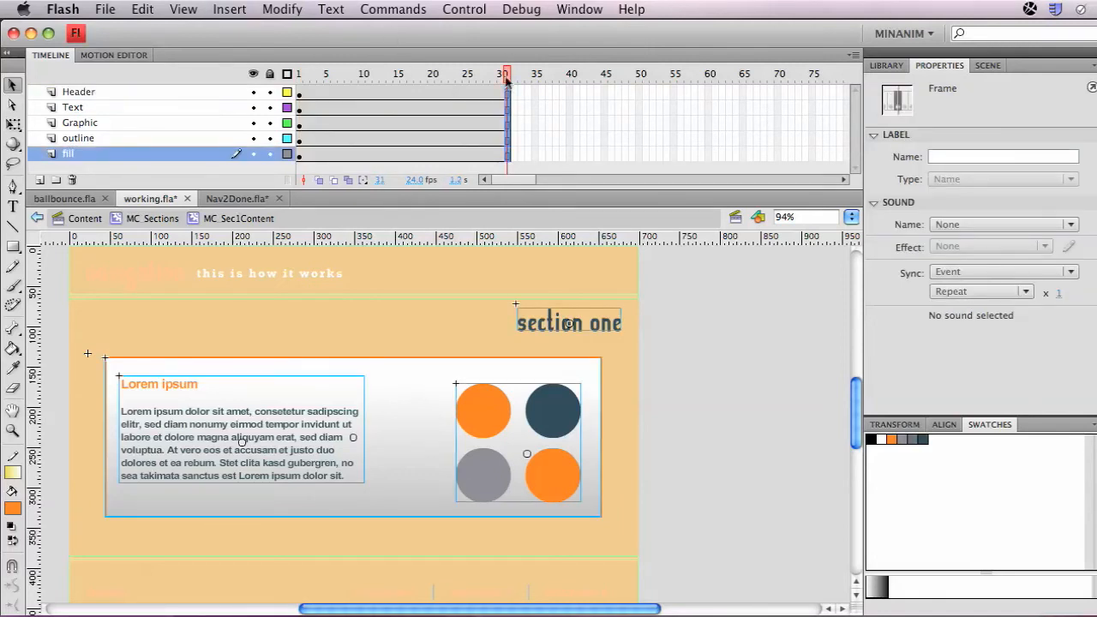
drag(506, 75, 300, 76)
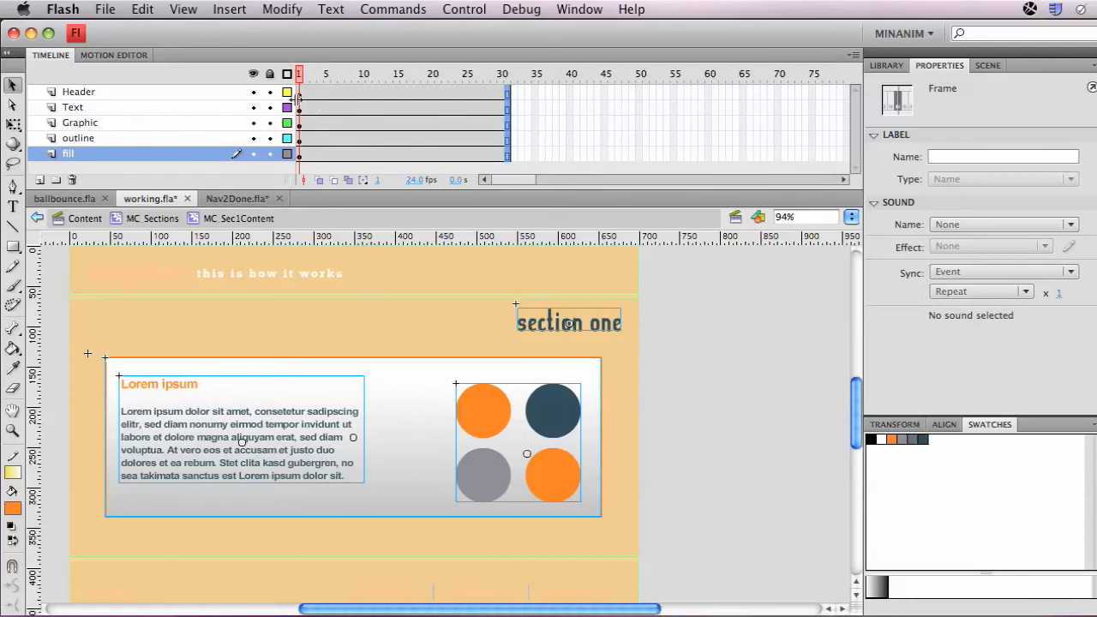
Insert a keyframe at frame 8 of the Header layer.
click(301, 96)
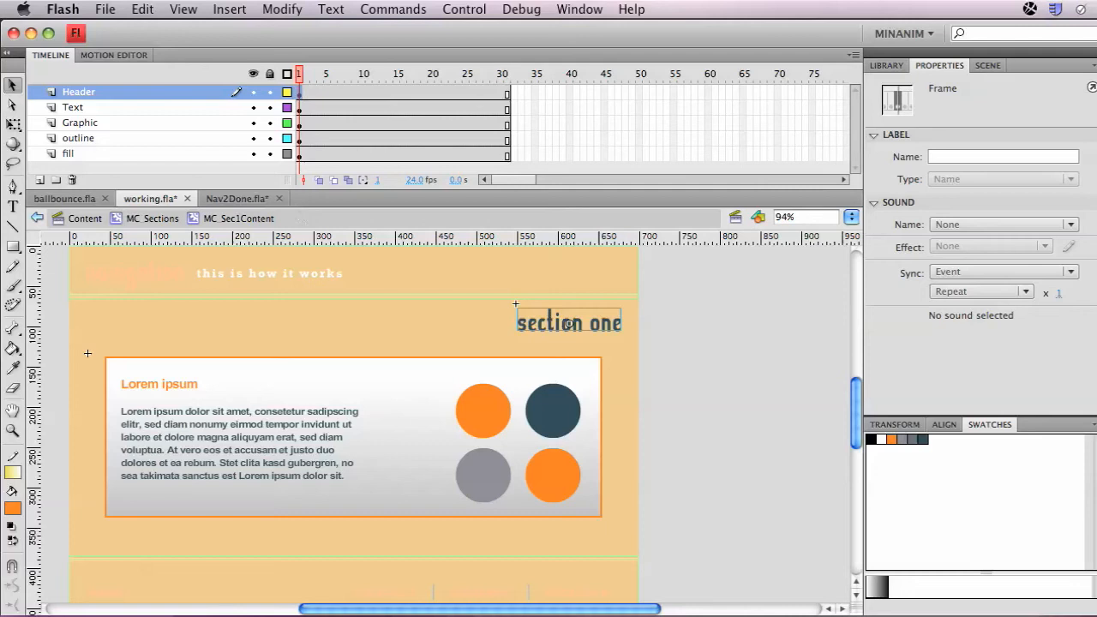
click(309, 77)
click(333, 75)
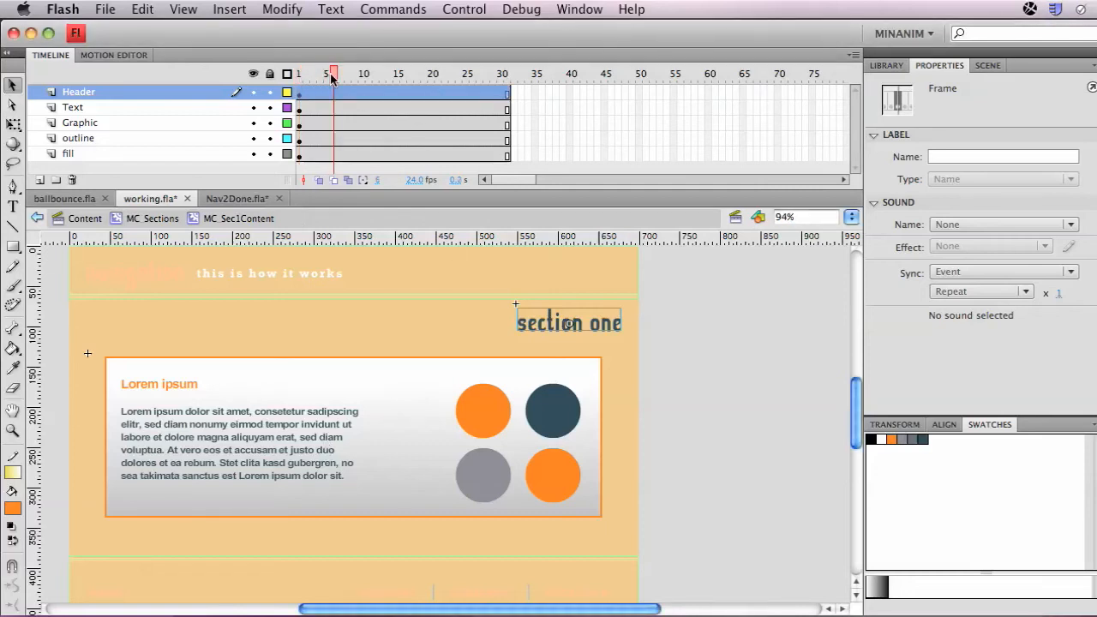
drag(333, 75, 347, 82)
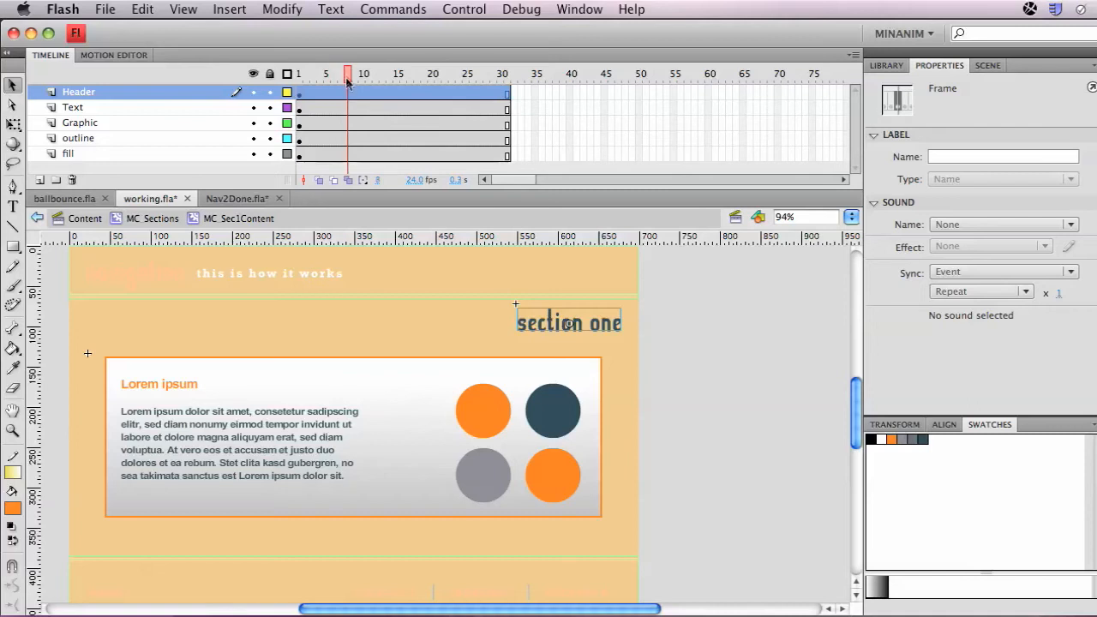
click(348, 93)
key(F6)
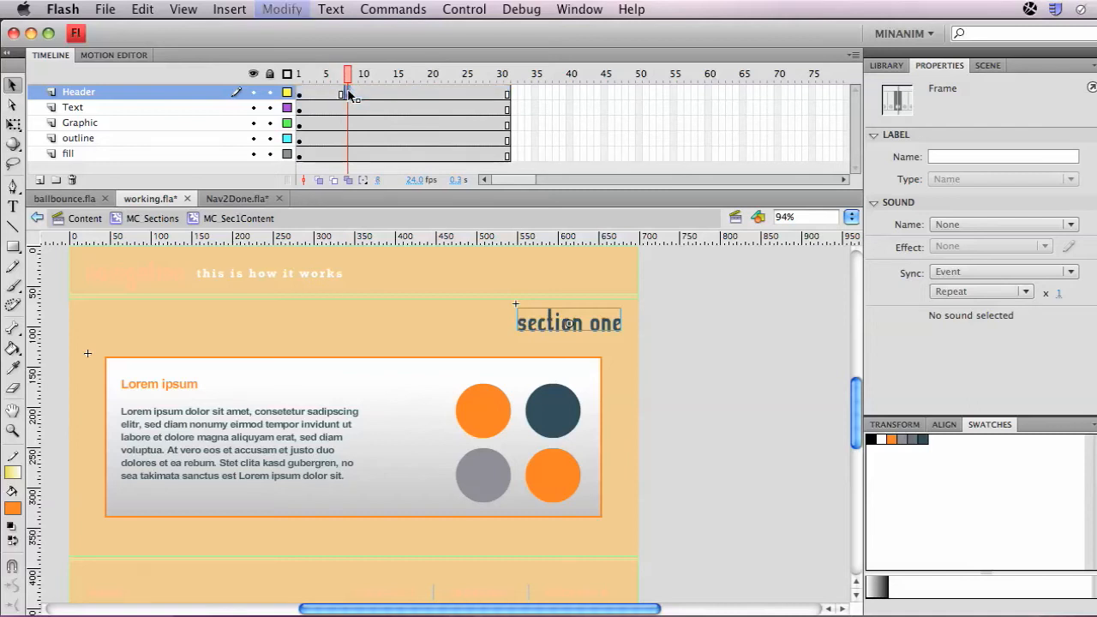
Create a motion tween on the Header layer's first span and move the section one title straight up onto the header bar at frame 7.
click(320, 94)
right_click(320, 95)
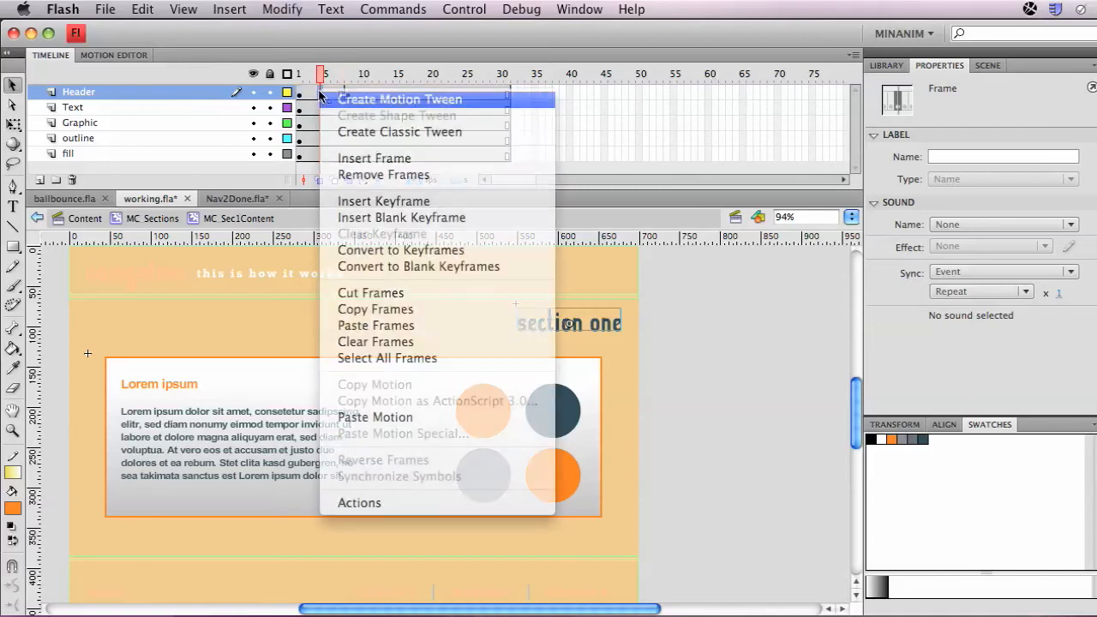
click(331, 101)
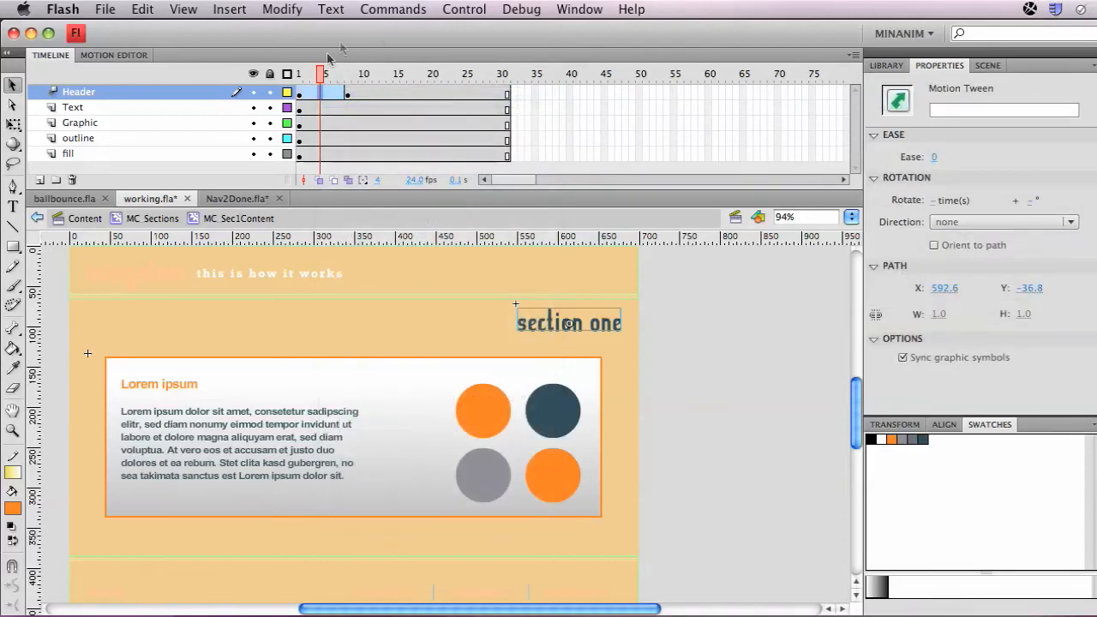
mouse_move(319, 74)
mouse_down()
mouse_move(299, 74)
mouse_move(341, 74)
mouse_up()
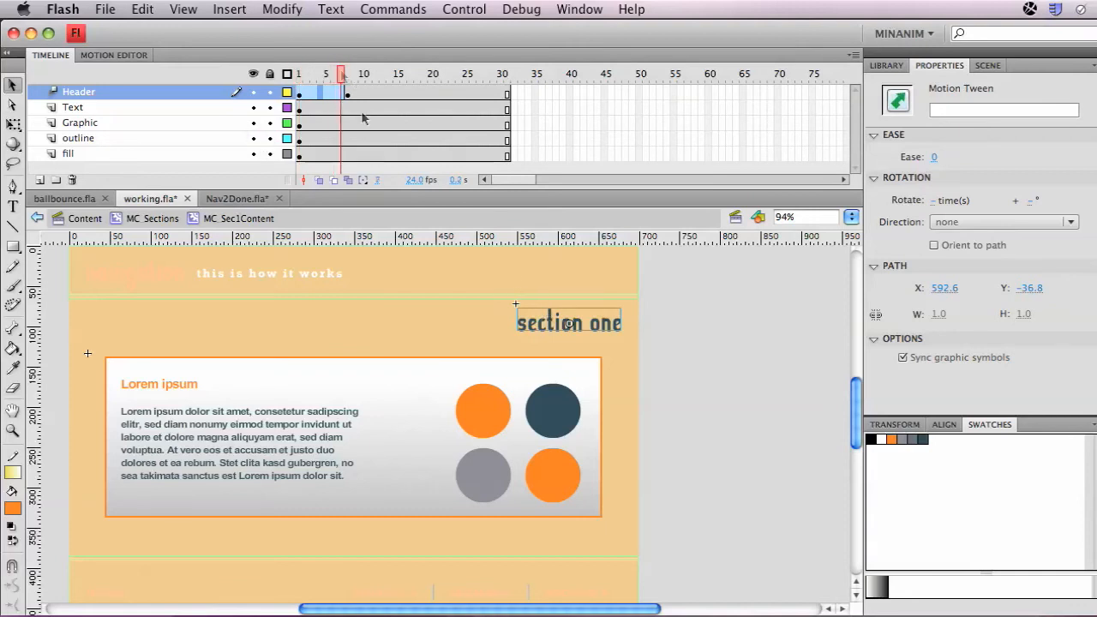
drag(534, 319, 533, 275)
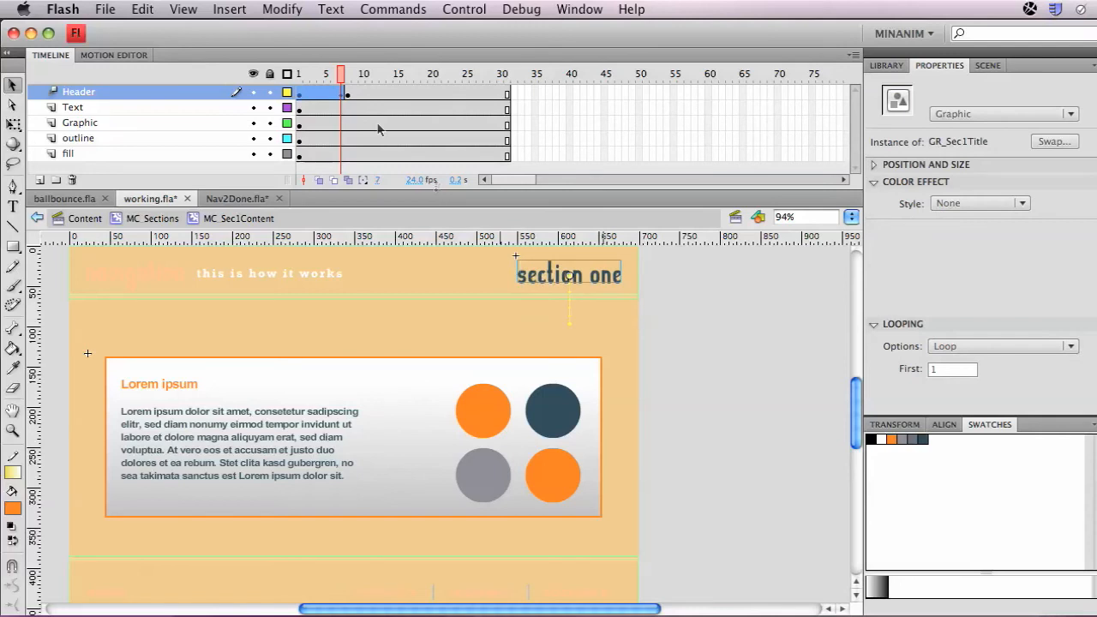
Reverse the Header tween's keyframes so the title drops down from the header bar, and preview the animation.
click(317, 96)
right_click(315, 93)
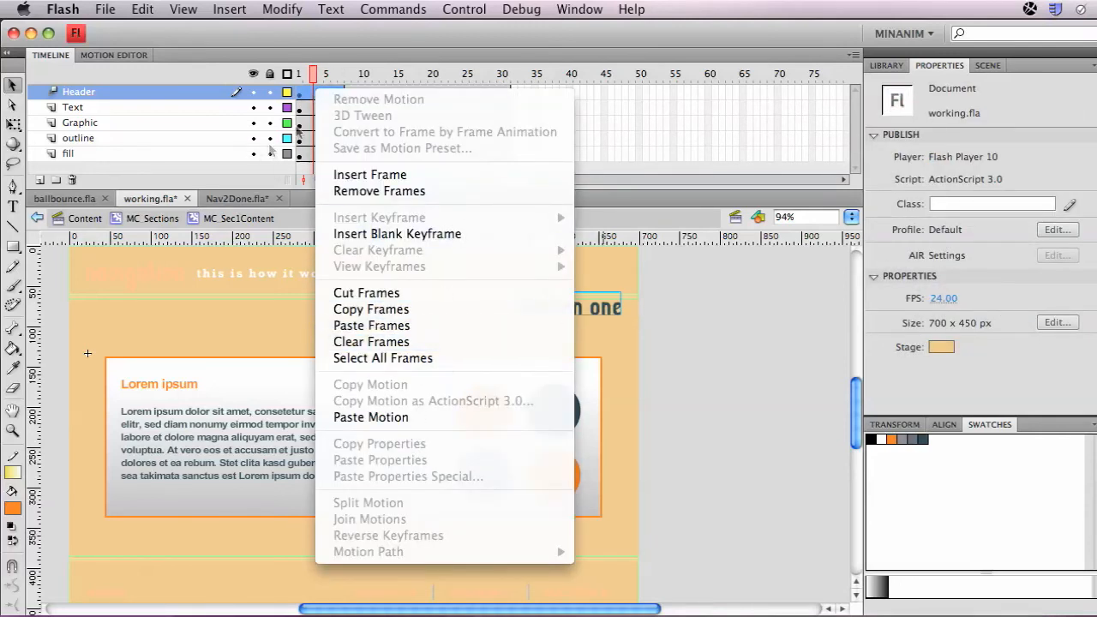
click(313, 103)
right_click(313, 95)
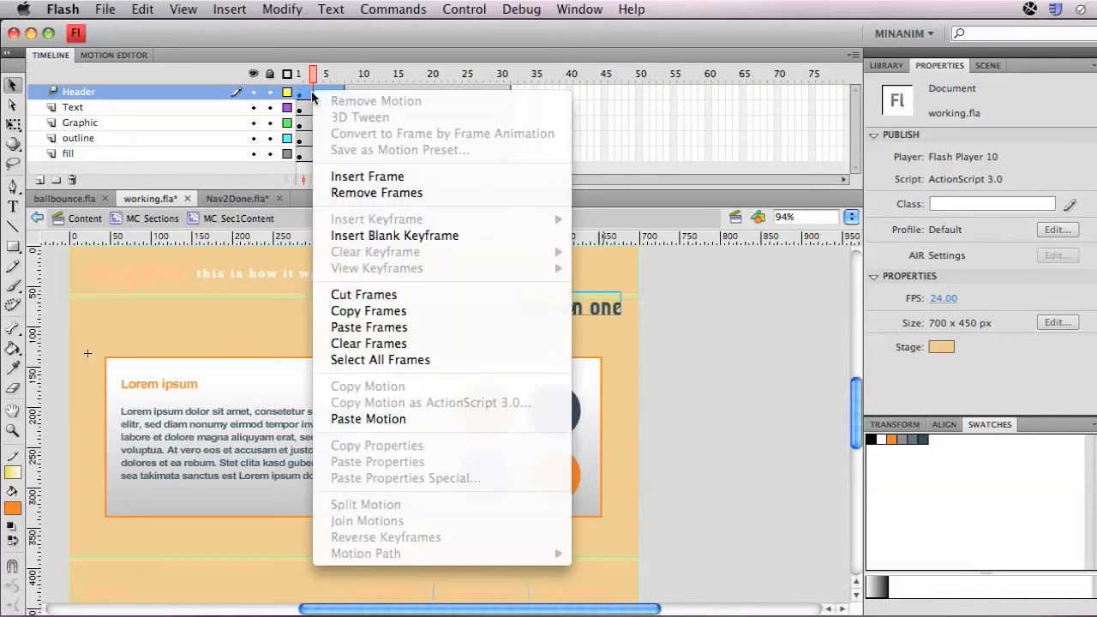
click(312, 96)
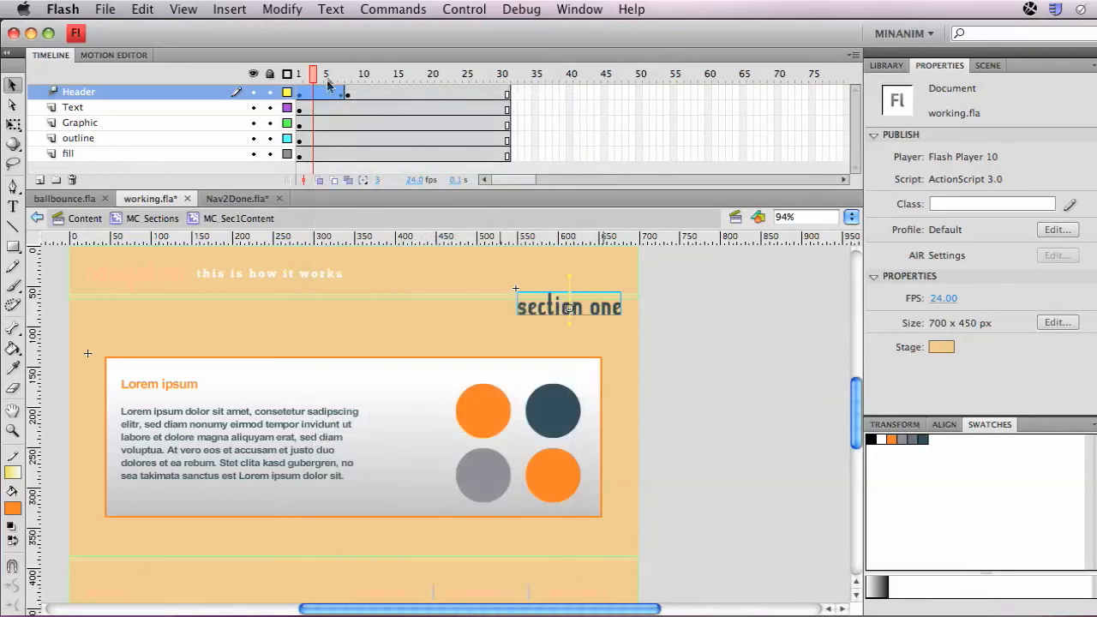
click(383, 139)
right_click(321, 92)
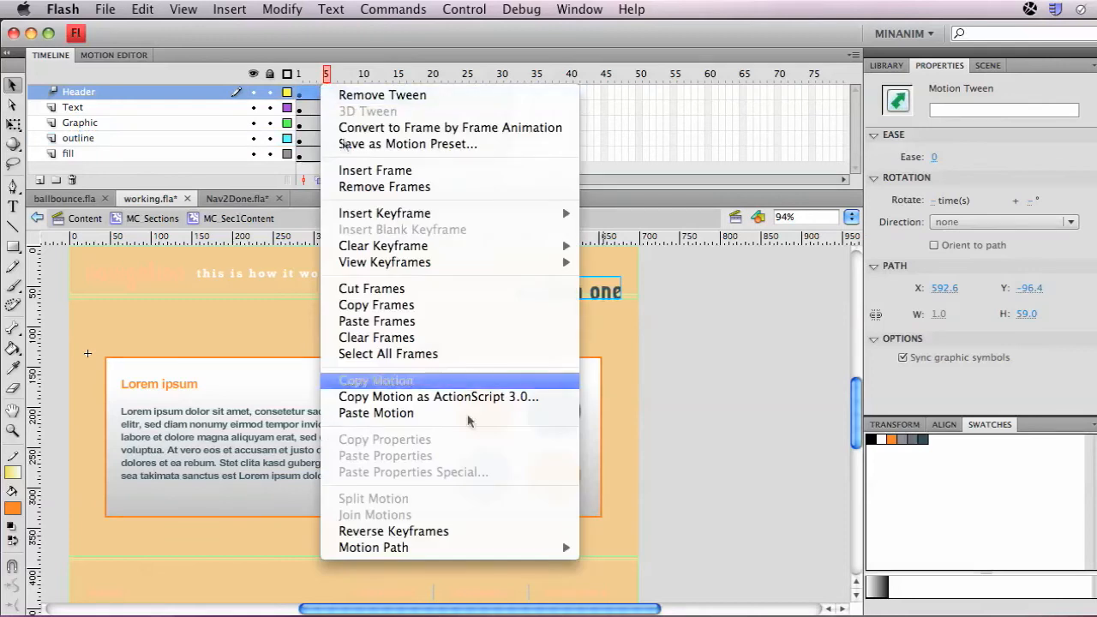
click(409, 529)
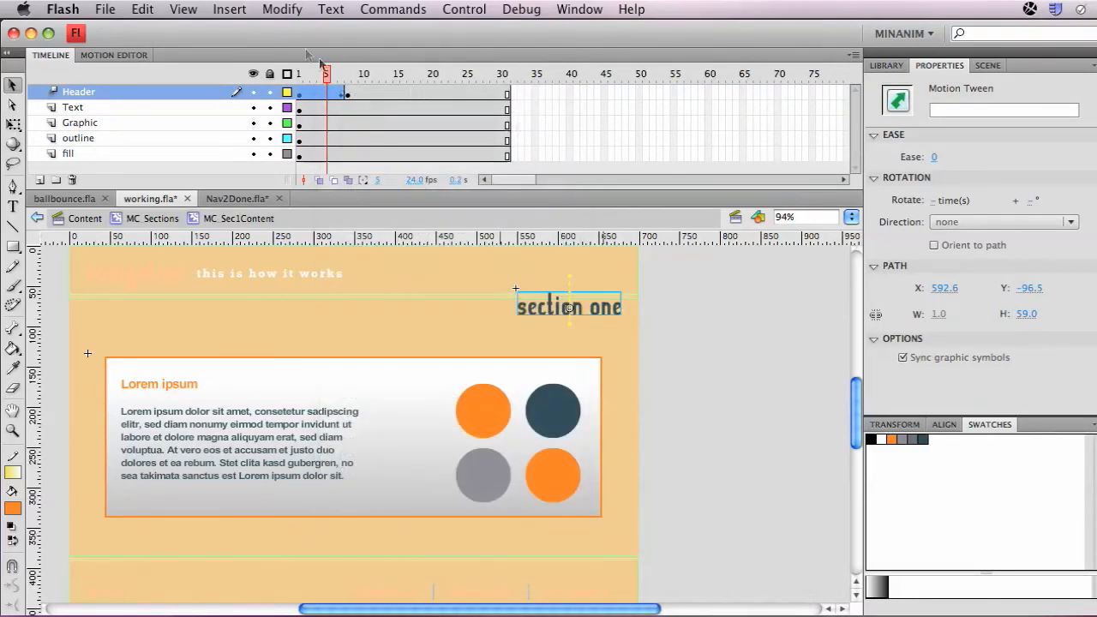
drag(326, 74, 385, 75)
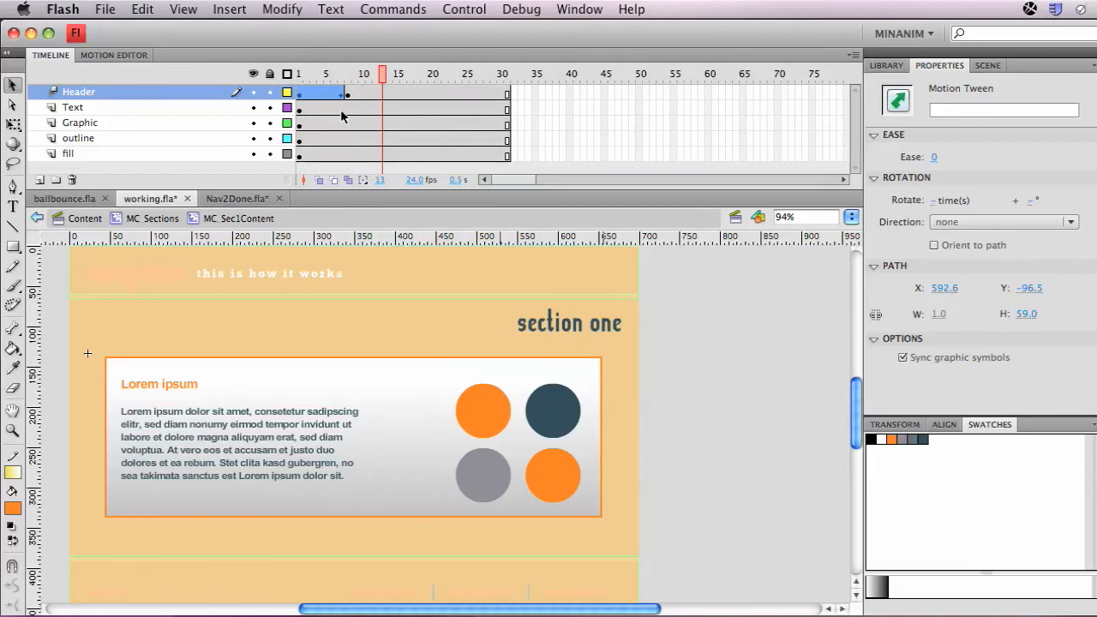
key(super+Return)
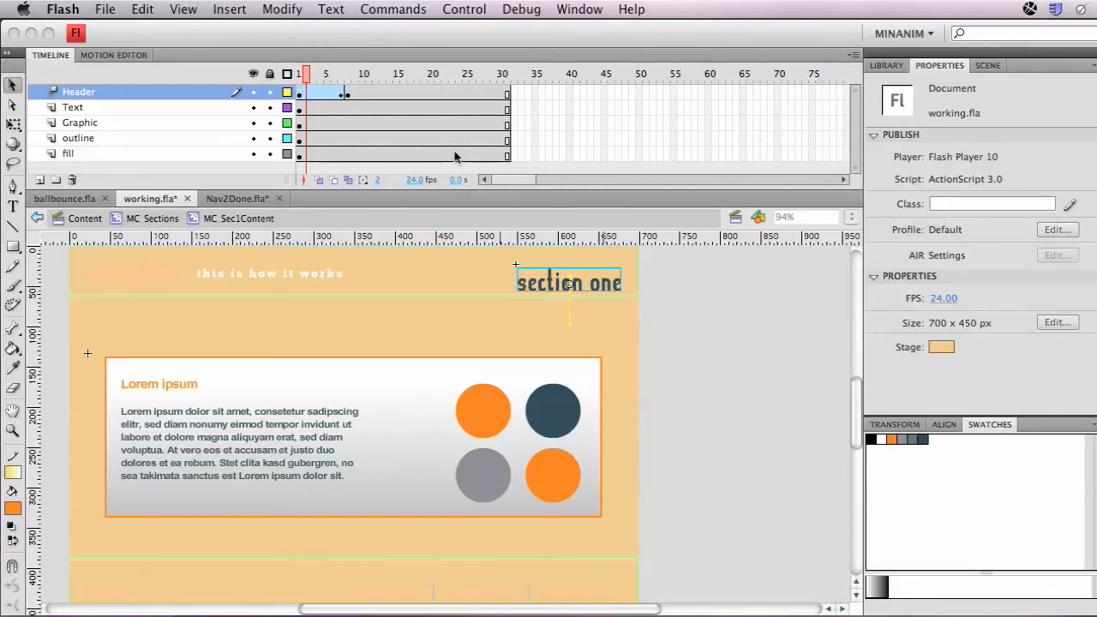
Show the Header tween in an enlarged Motion Editor with 7 viewable frames, graph size 49 and expanded graph size 197.
click(323, 95)
click(323, 95)
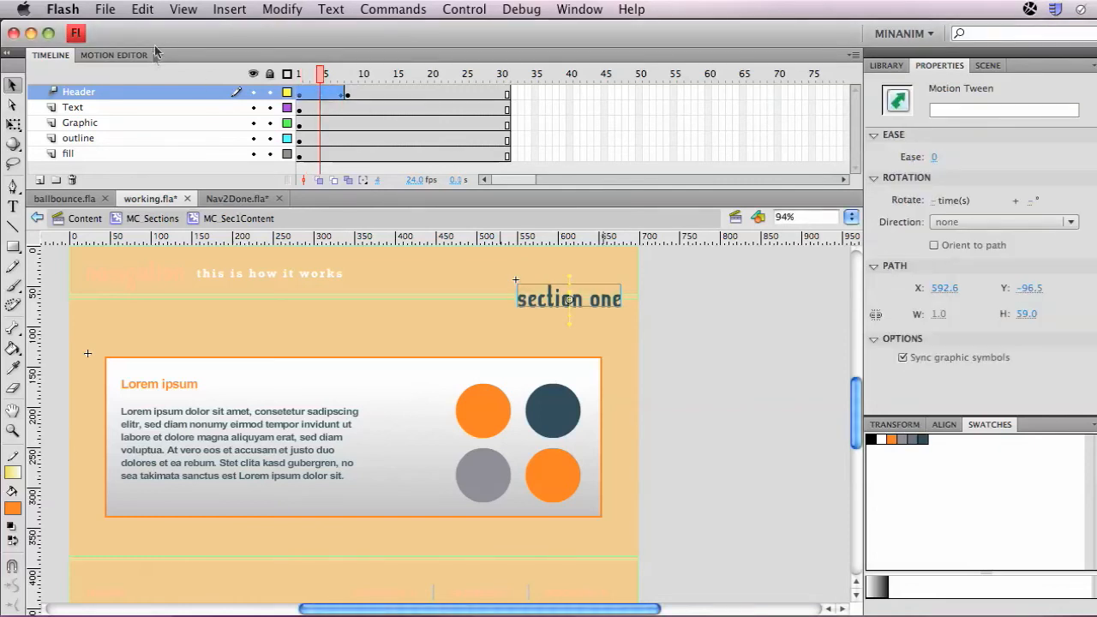
click(117, 55)
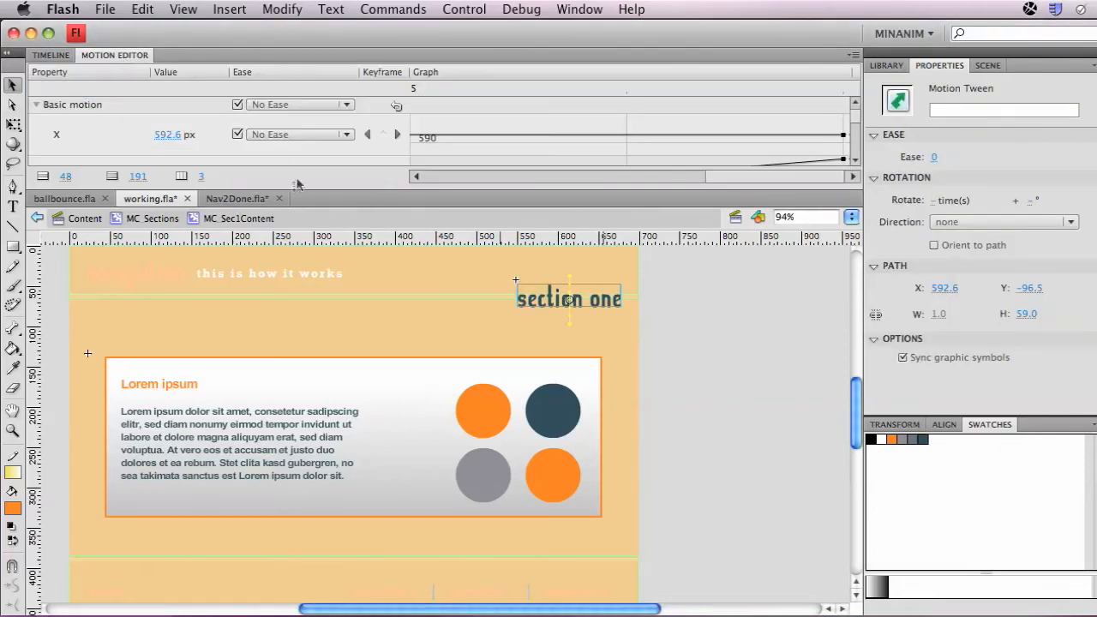
drag(300, 188, 286, 296)
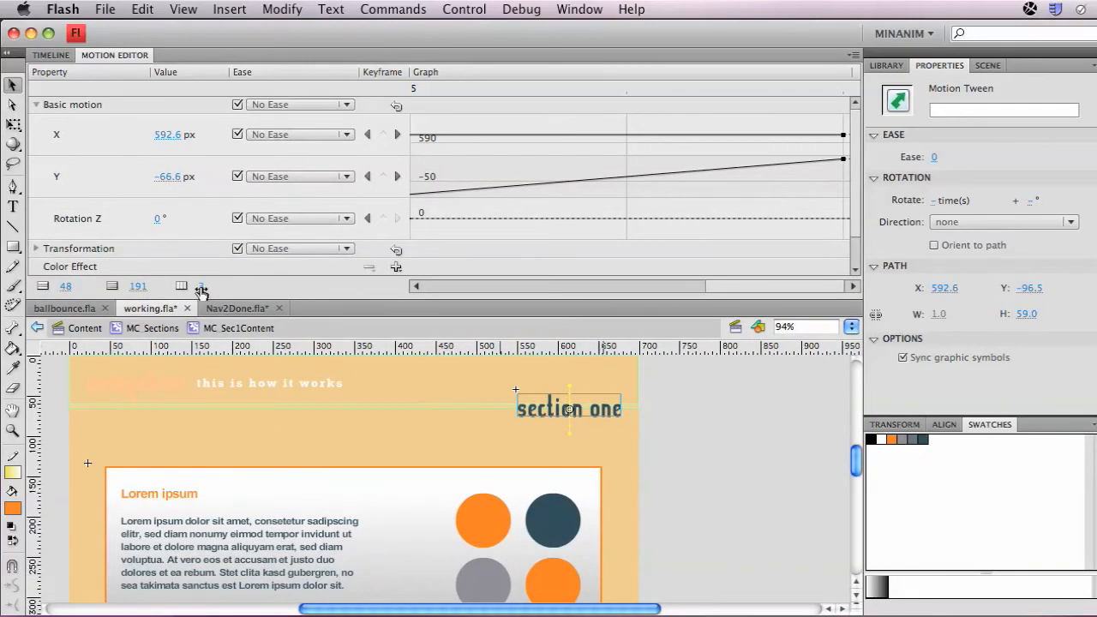
drag(200, 291, 259, 289)
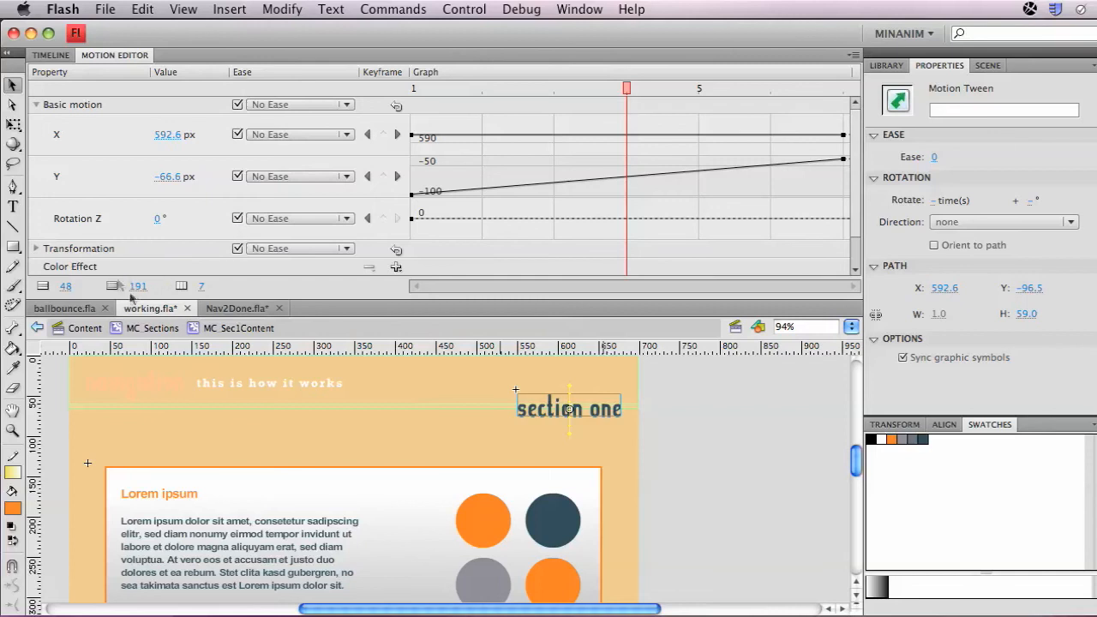
drag(136, 295, 143, 293)
drag(65, 291, 96, 293)
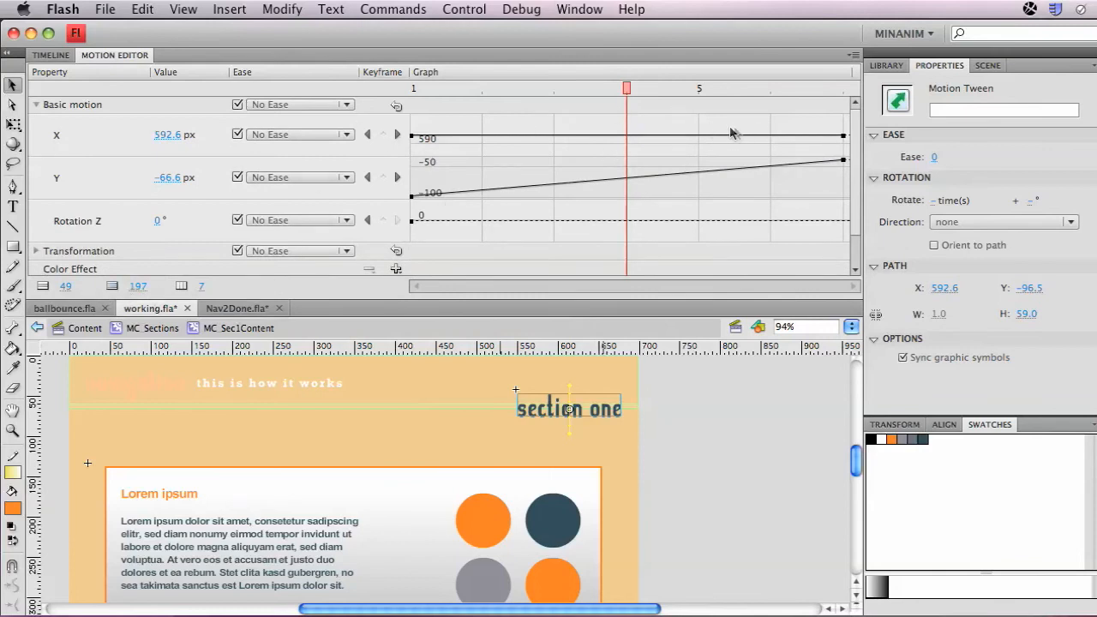
Add a Bounce In ease to the Header tween's eases and move the playhead to frame 7.
click(37, 104)
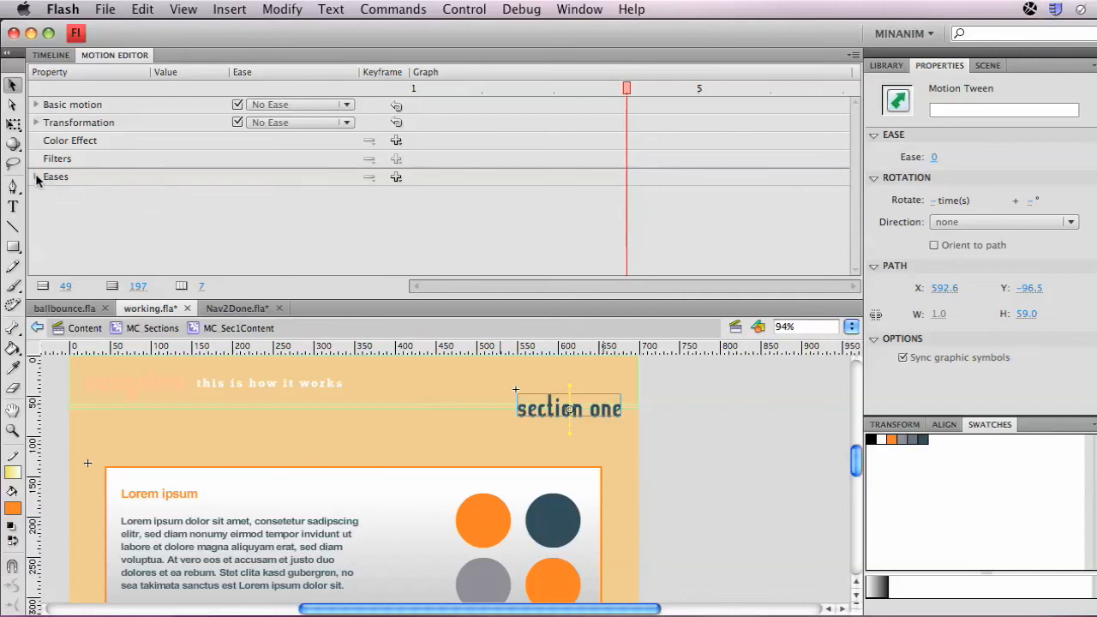
click(36, 177)
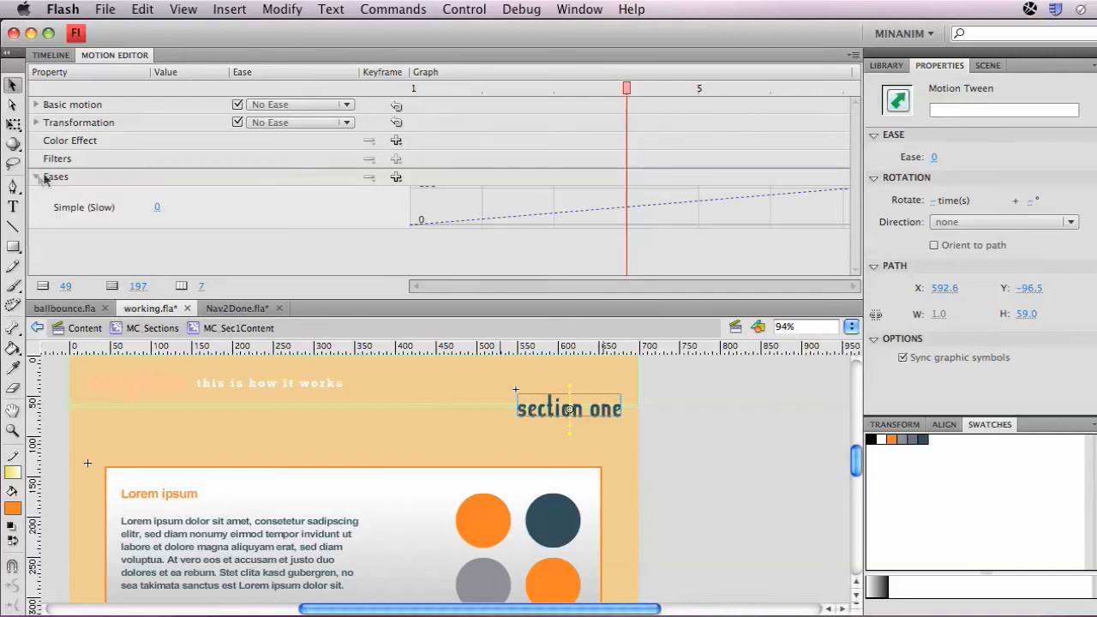
click(395, 179)
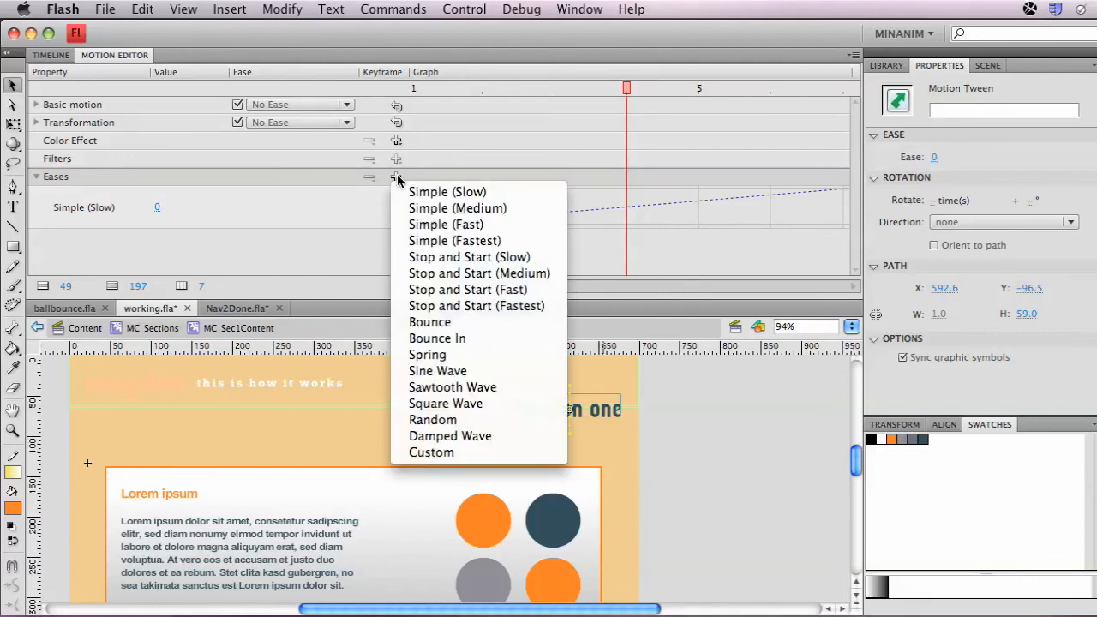
click(470, 339)
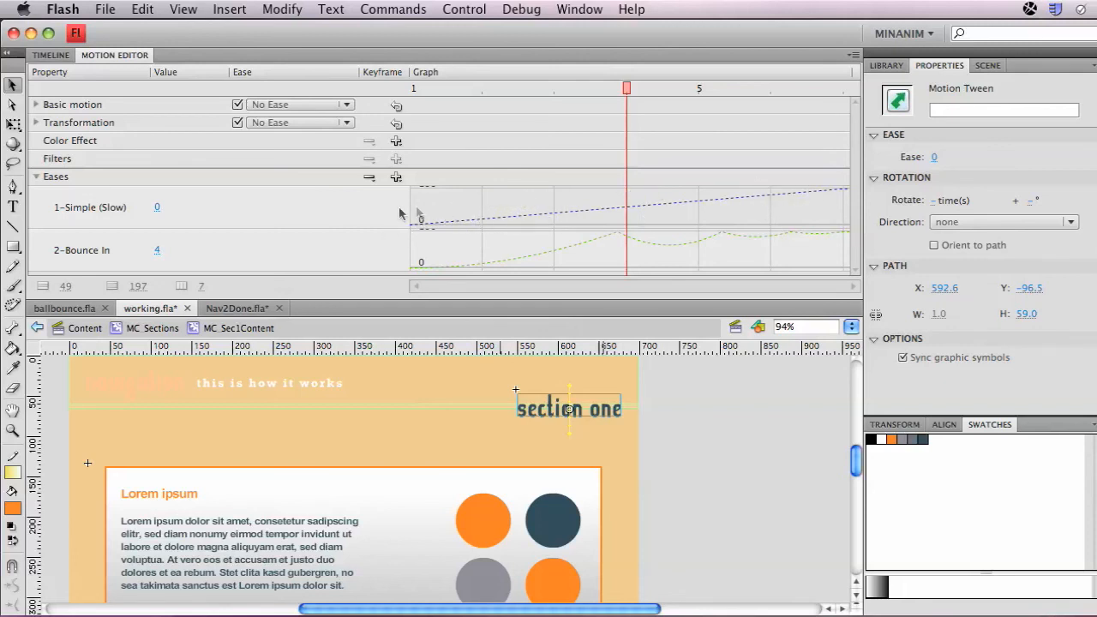
drag(628, 88, 854, 91)
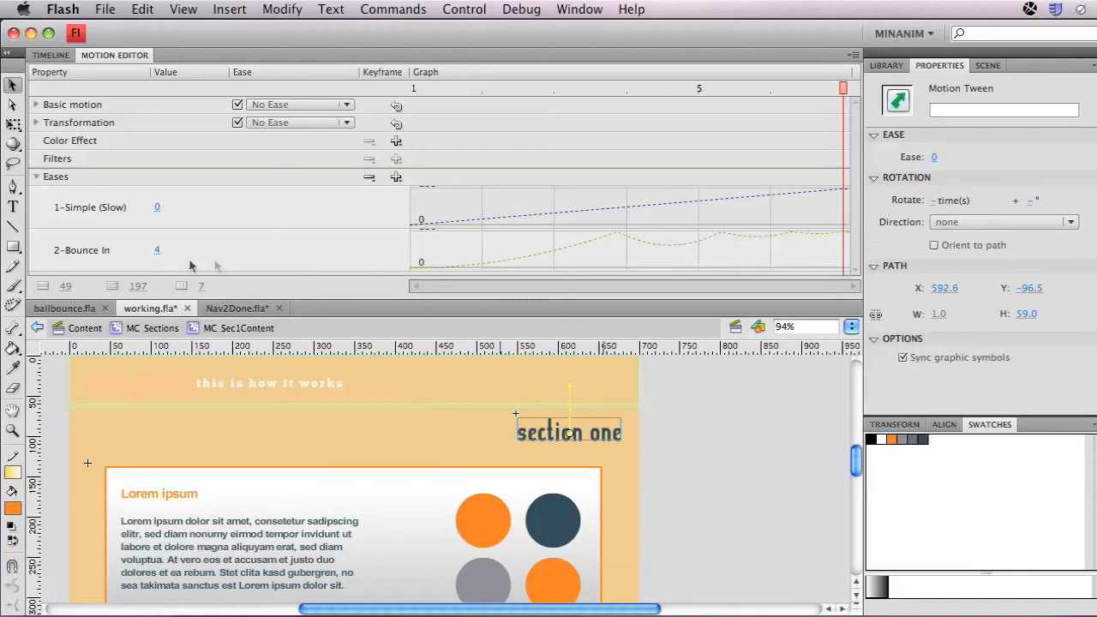
Apply the 2-Bounce In ease to all Basic motion properties of the Header tween.
click(36, 176)
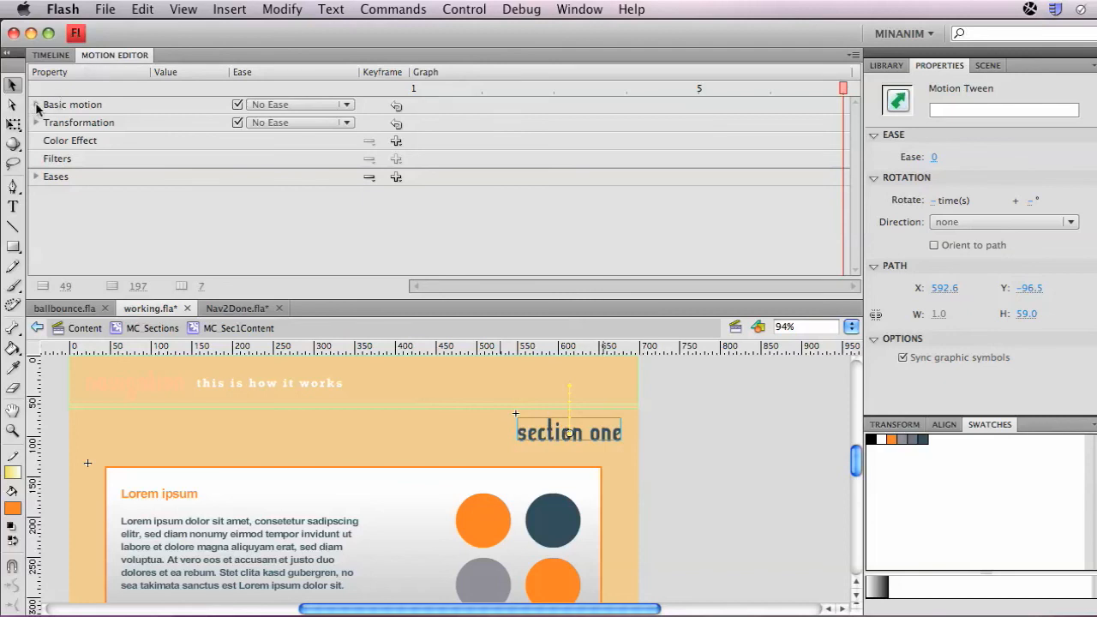
click(36, 104)
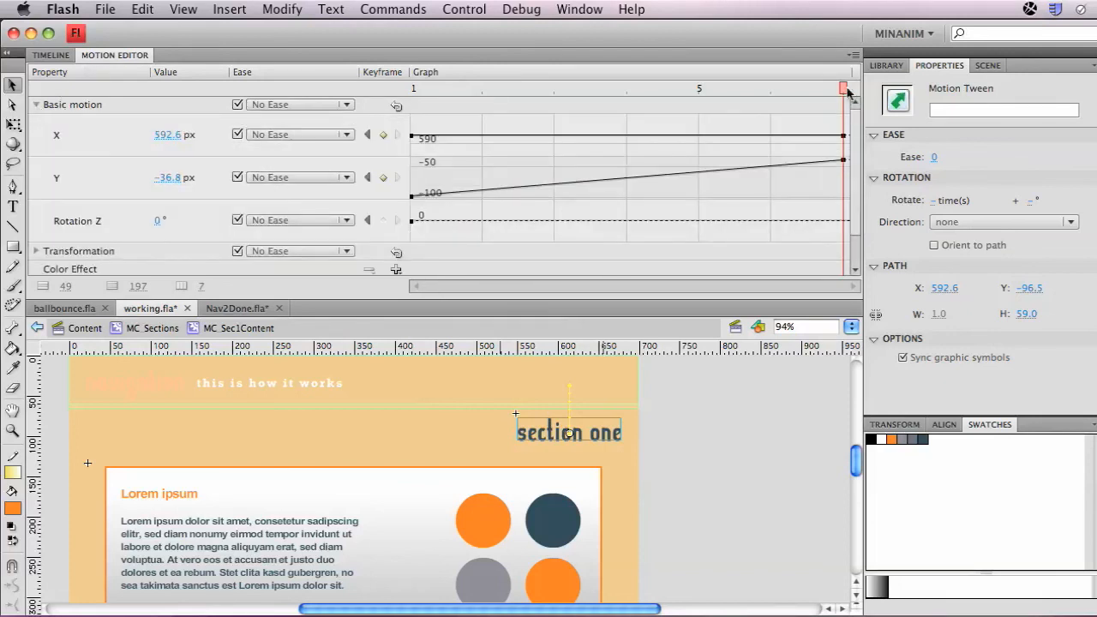
mouse_move(847, 93)
mouse_down()
mouse_move(413, 91)
mouse_move(842, 89)
mouse_up()
click(314, 104)
click(314, 106)
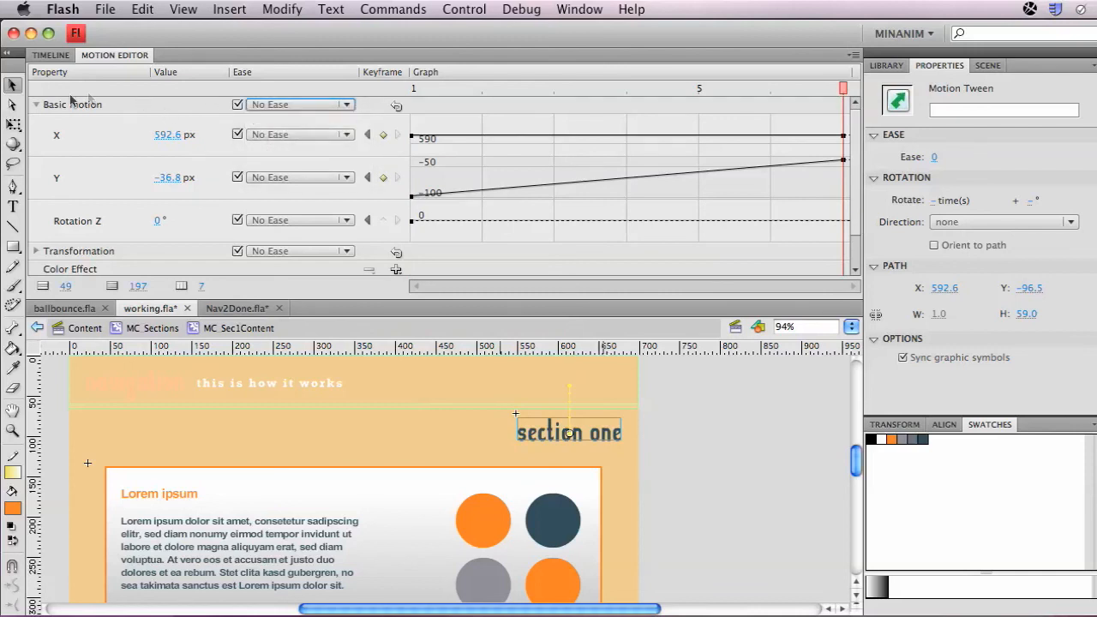
click(289, 106)
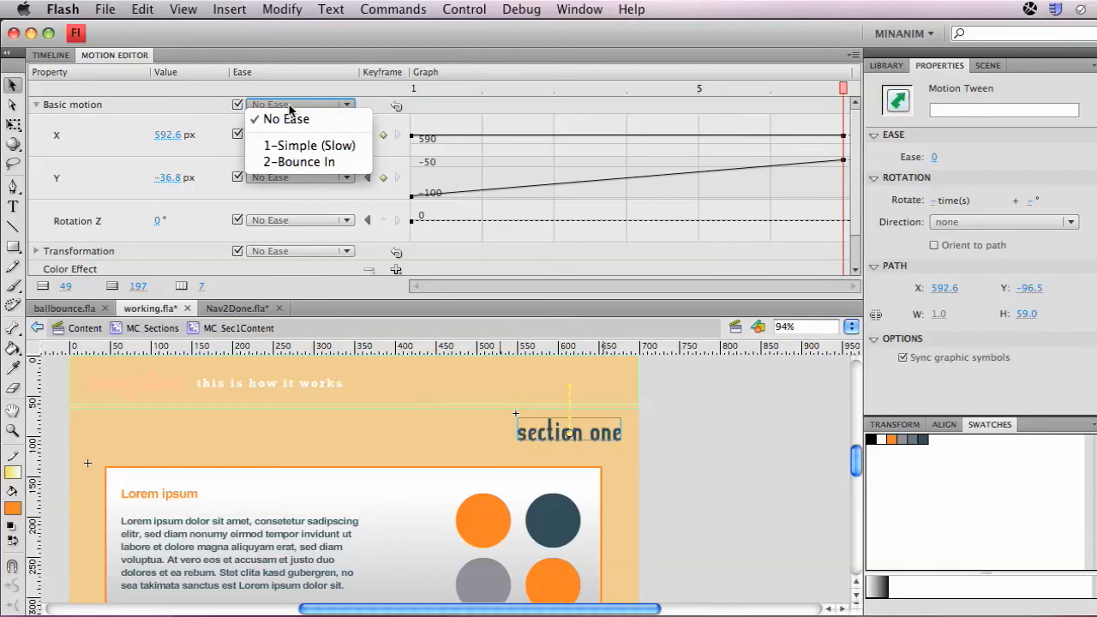
click(294, 167)
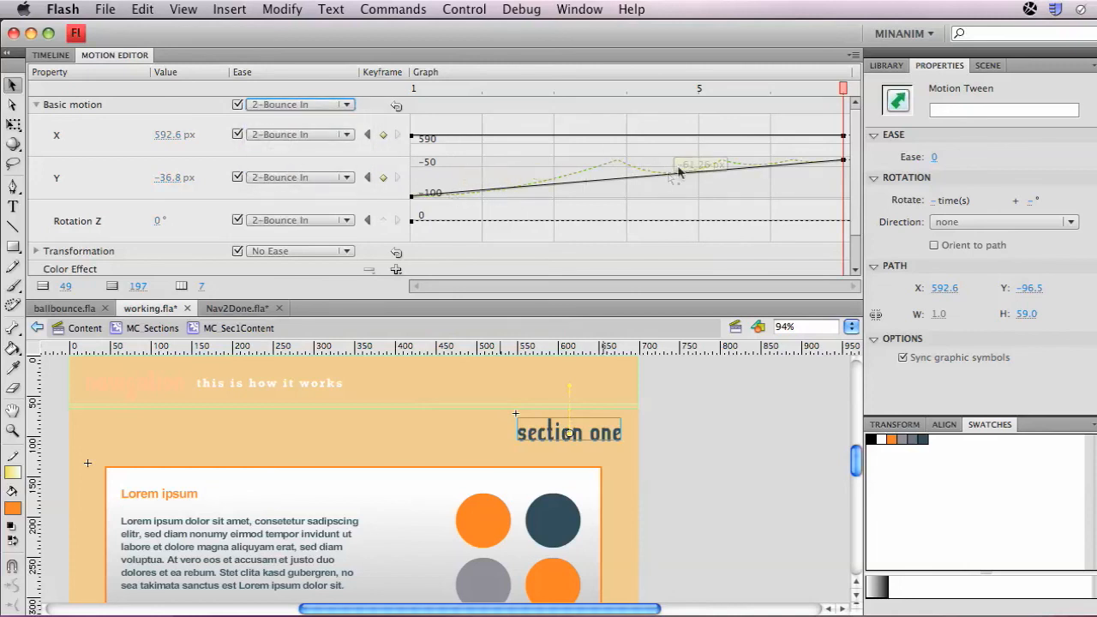
Play back the section one title's bouncing drop several times from frame 1, ending with a playback in the timeline view.
mouse_move(801, 167)
drag(843, 91, 445, 80)
key(Return)
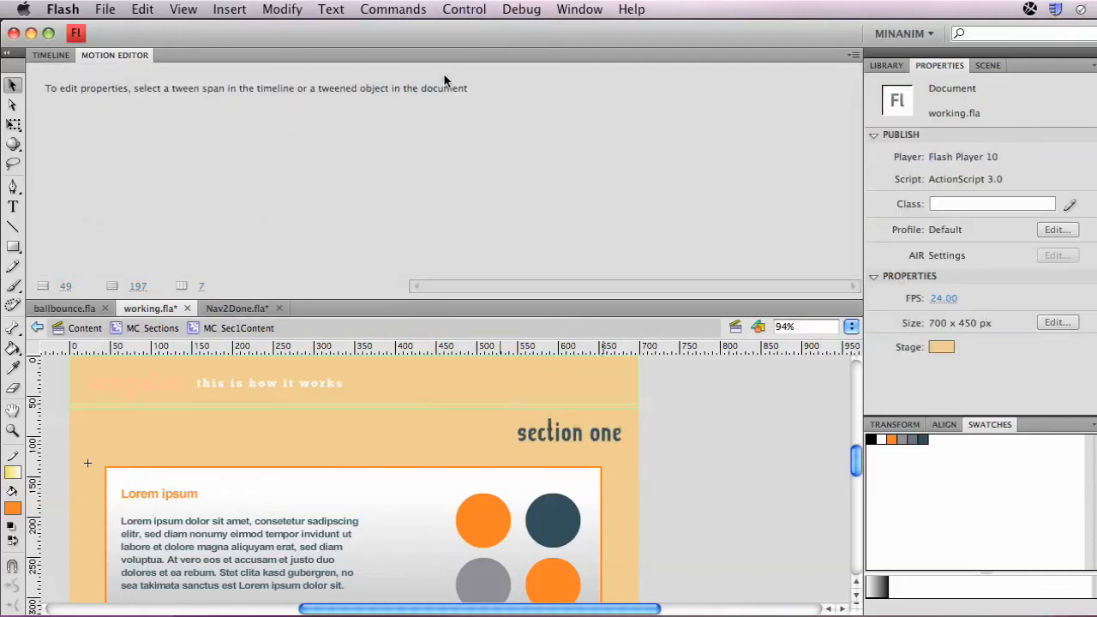
key(Return)
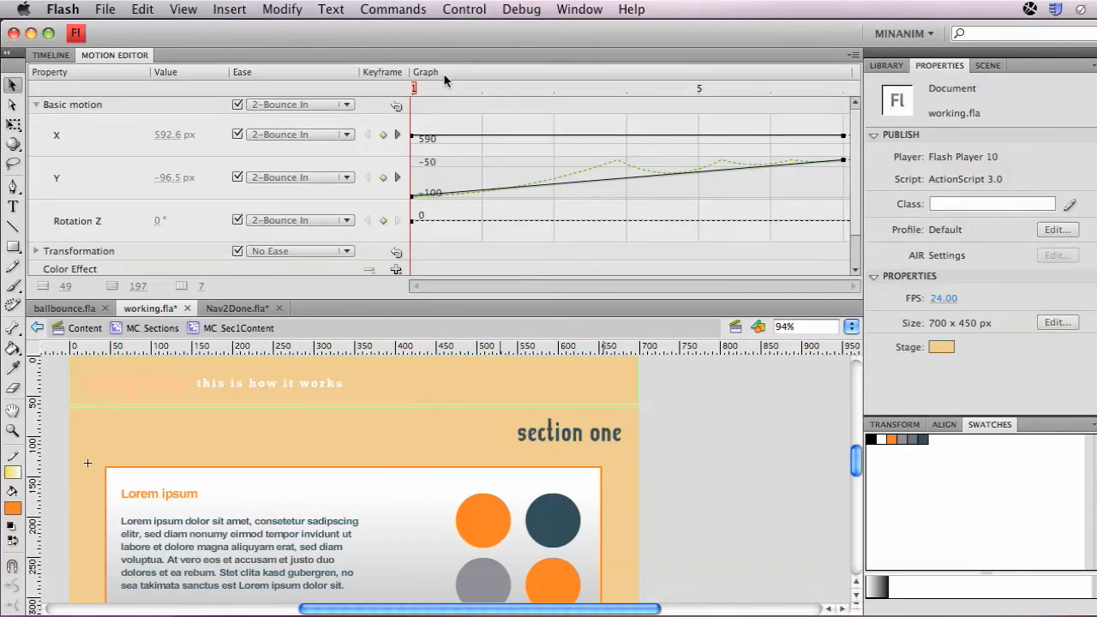
key(Return)
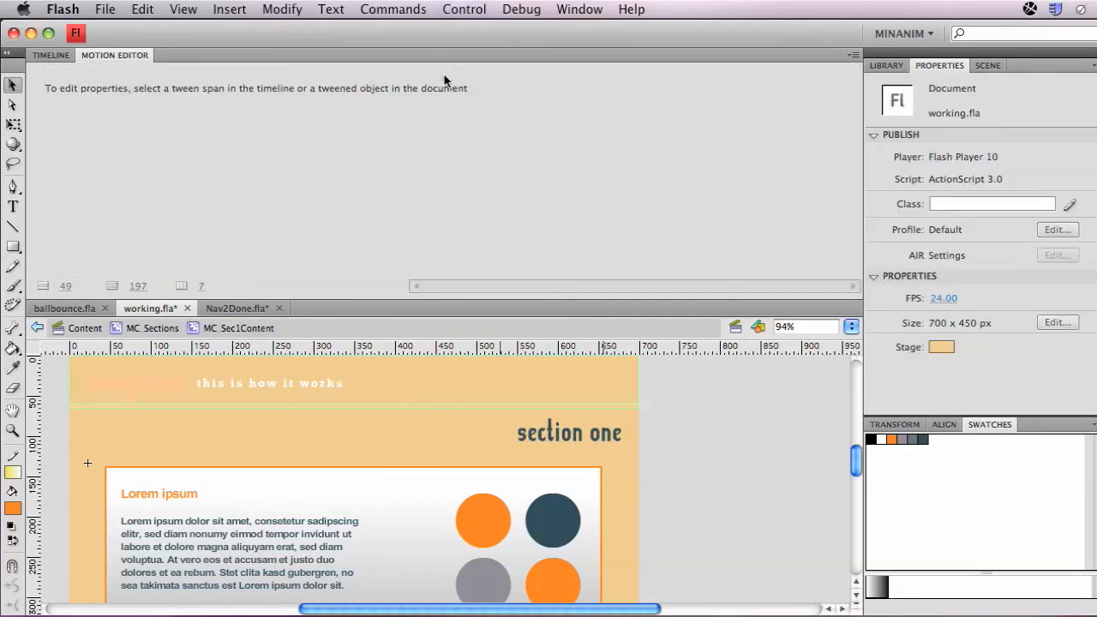
click(51, 55)
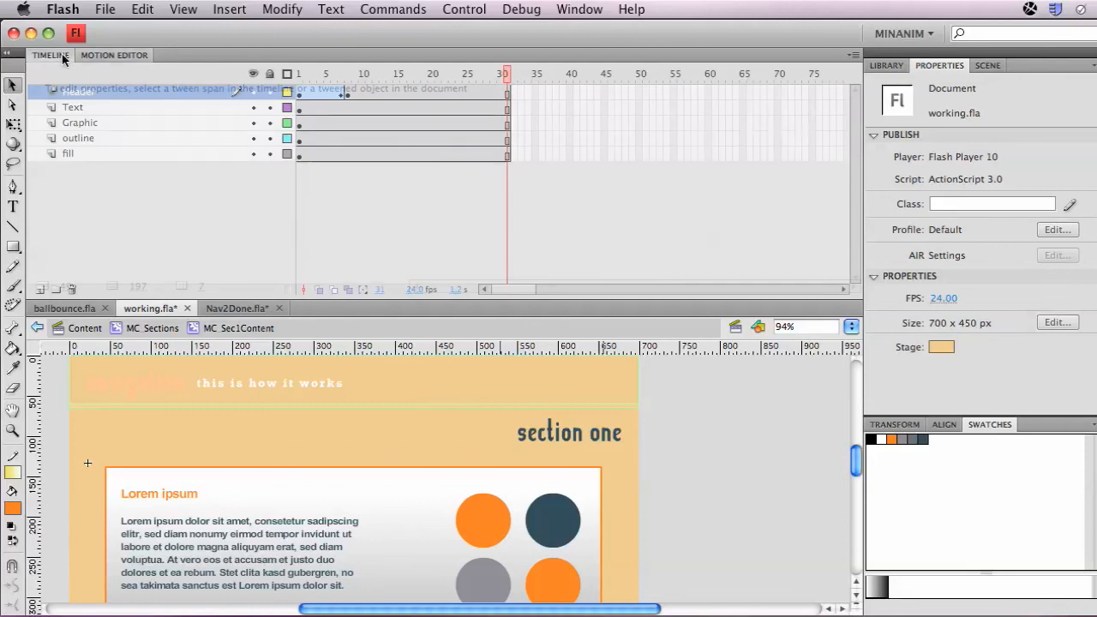
click(295, 73)
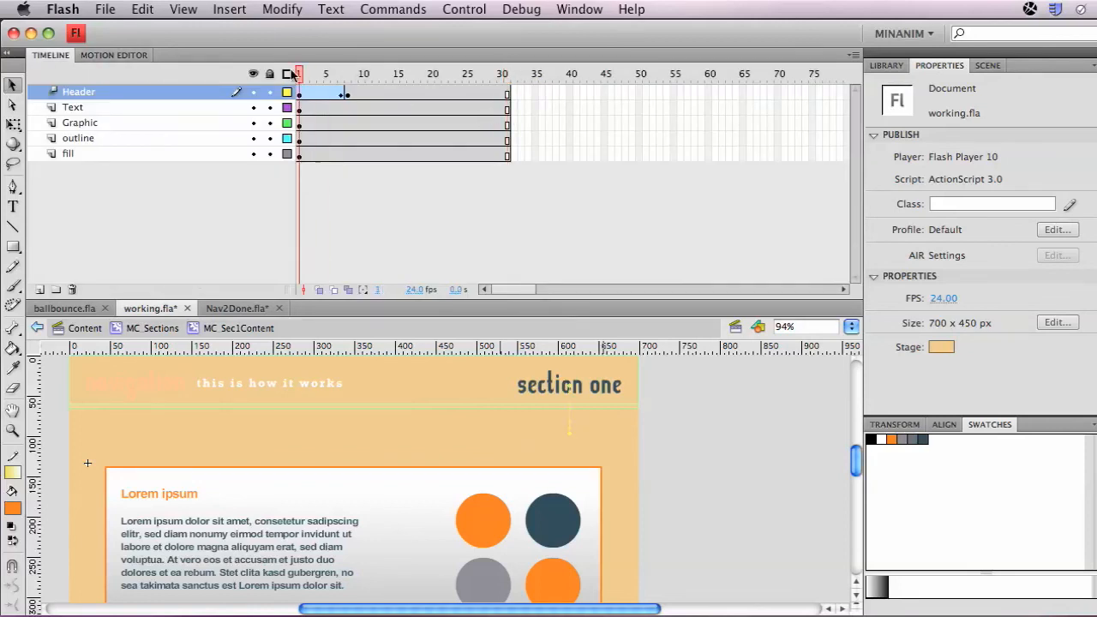
key(Return)
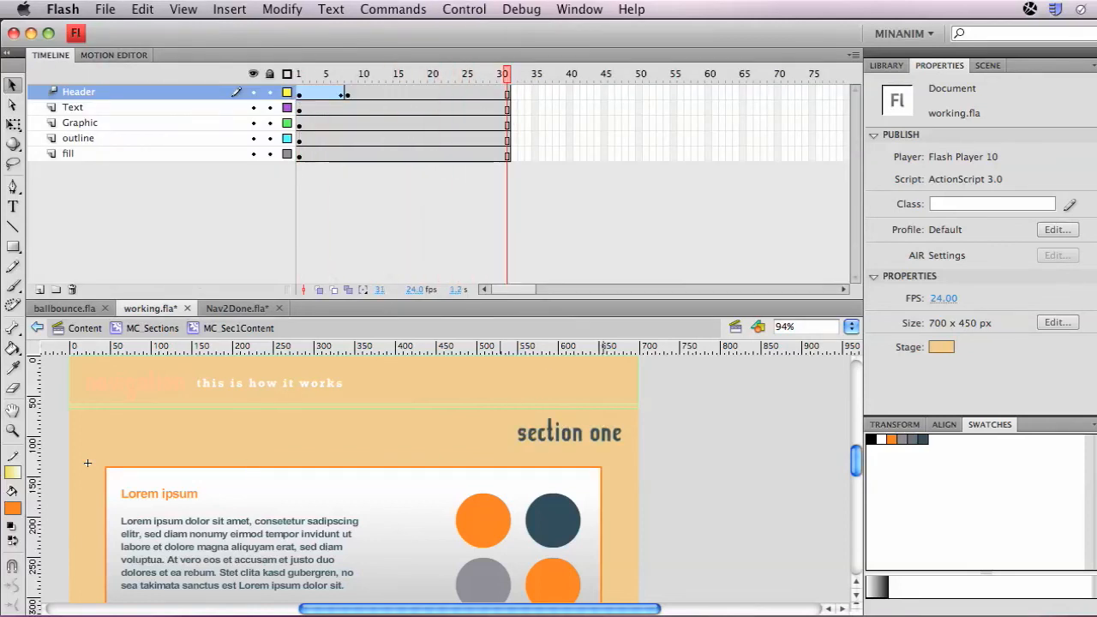